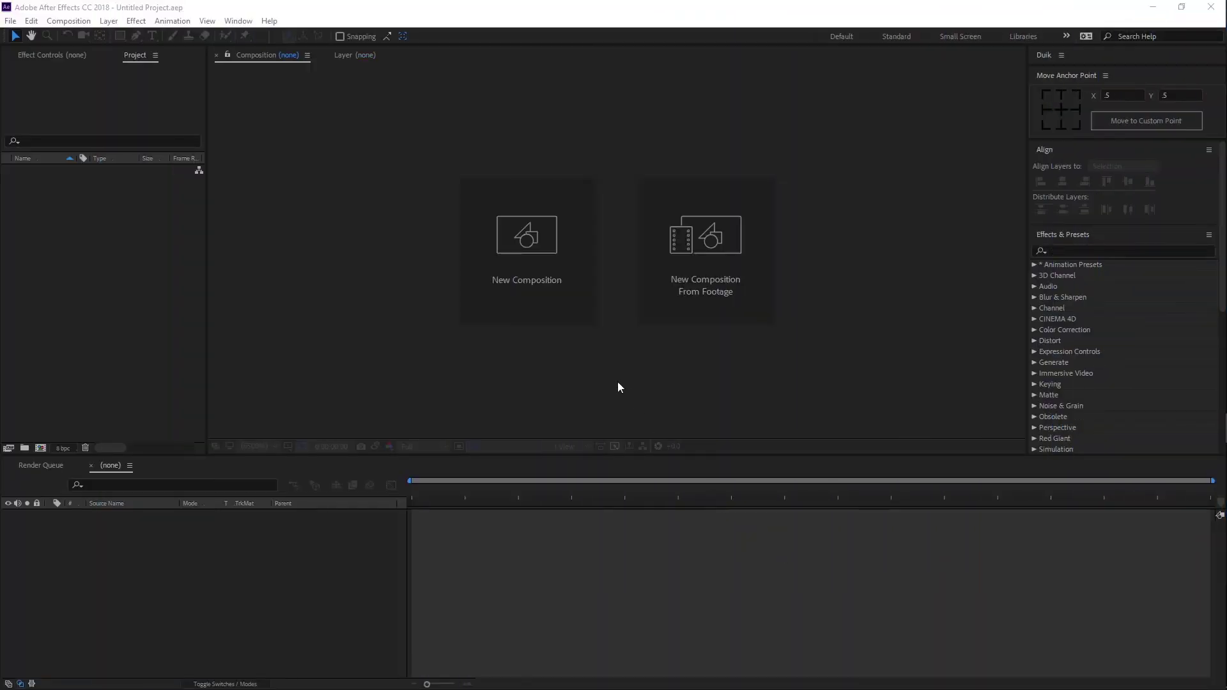
Create a 1920×1080, 29.97 fps composition named 'Typewriter effect' lasting 0;00;05;01
{"action": "left_click", "coordinate": [529, 244]}
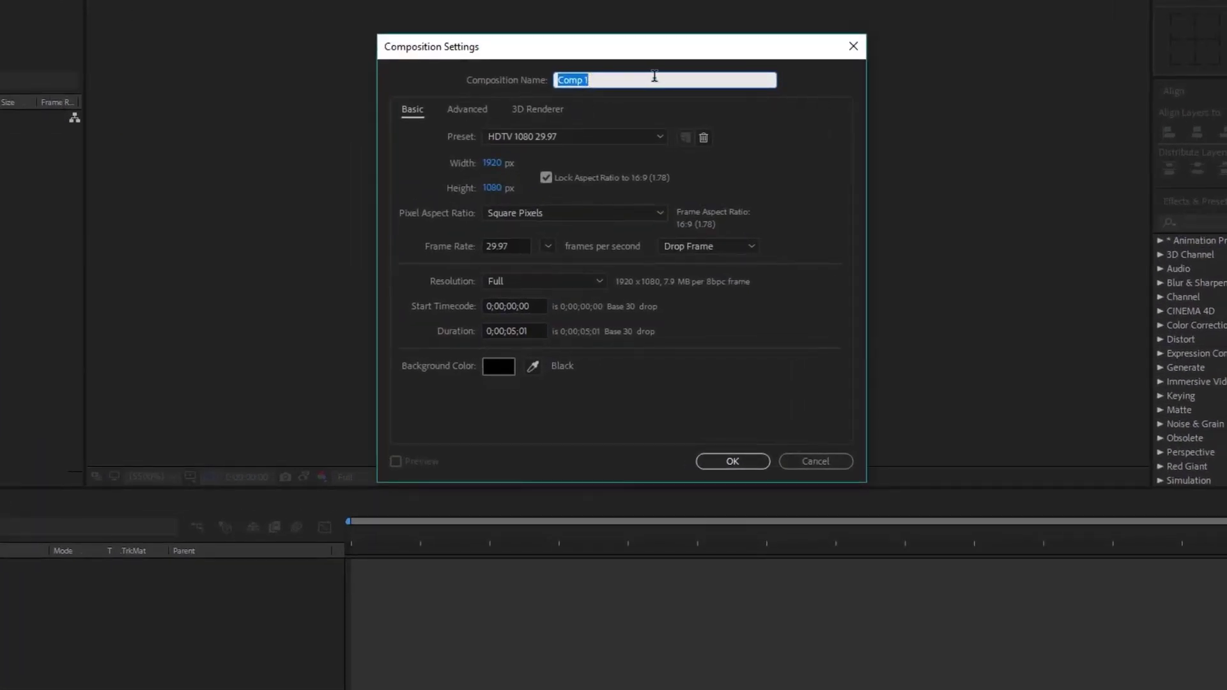
{"action": "type", "text": "Typewriter effect"}
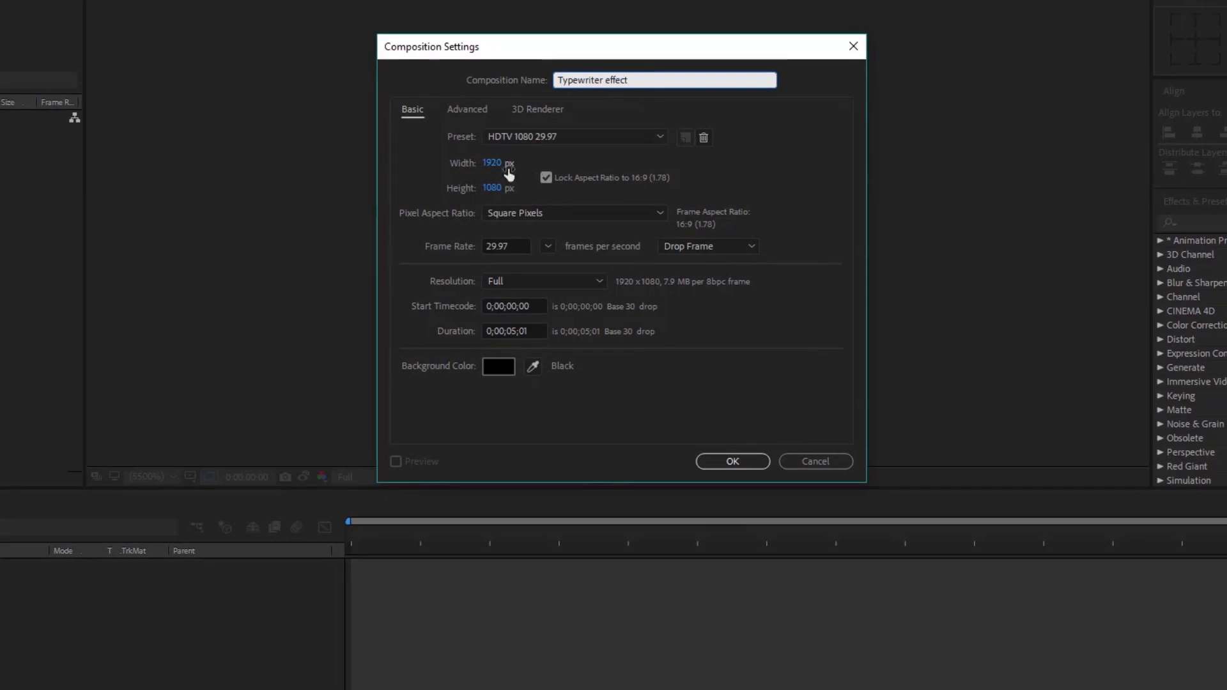
{"action": "left_click", "coordinate": [547, 243]}
{"action": "left_click", "coordinate": [547, 242]}
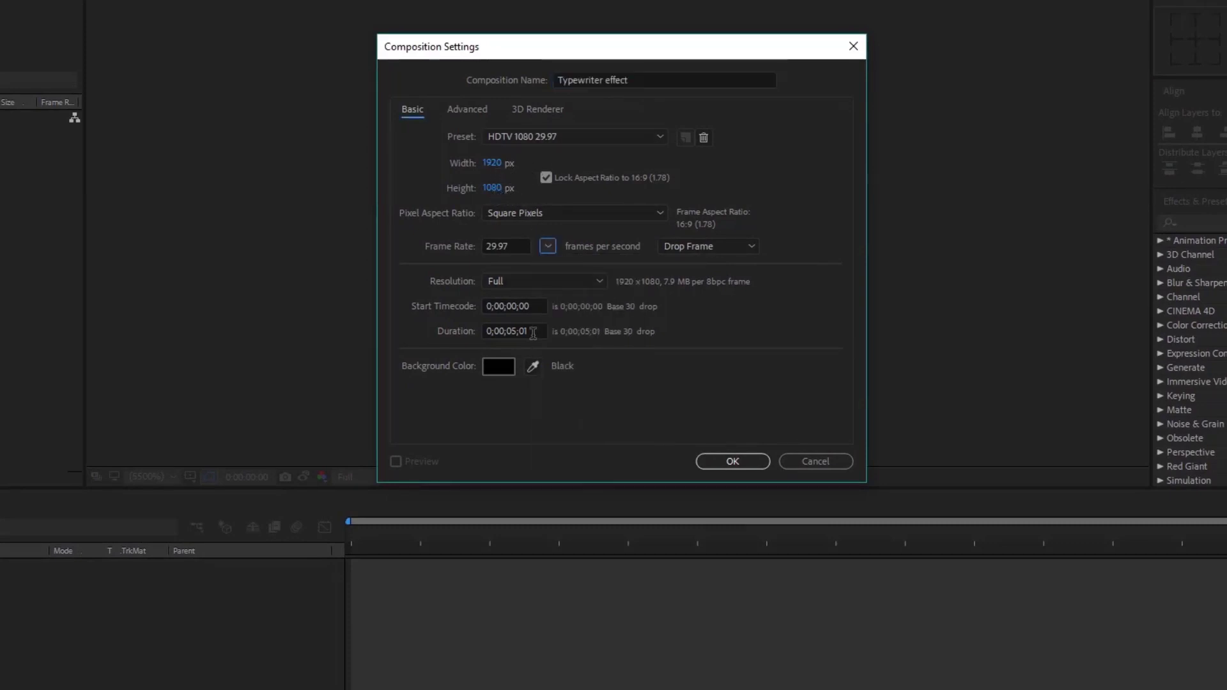
{"action": "left_click_drag", "start_coordinate": [533, 333], "coordinate": [477, 335]}
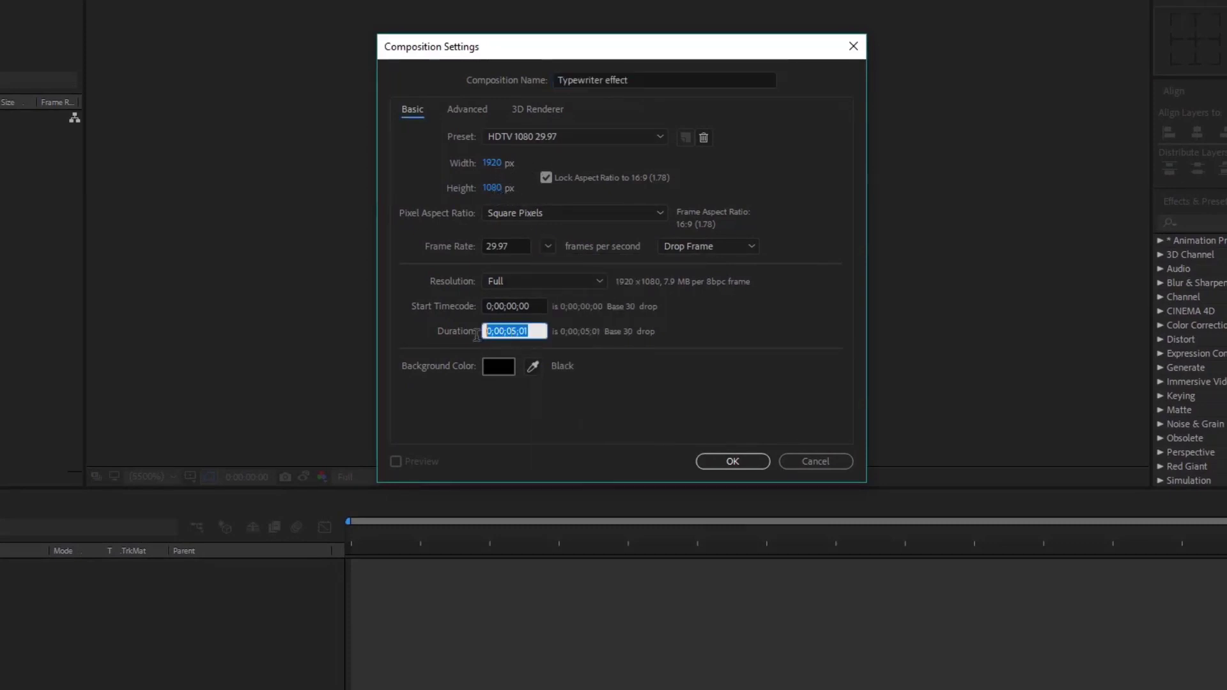
{"action": "left_click", "coordinate": [732, 460]}
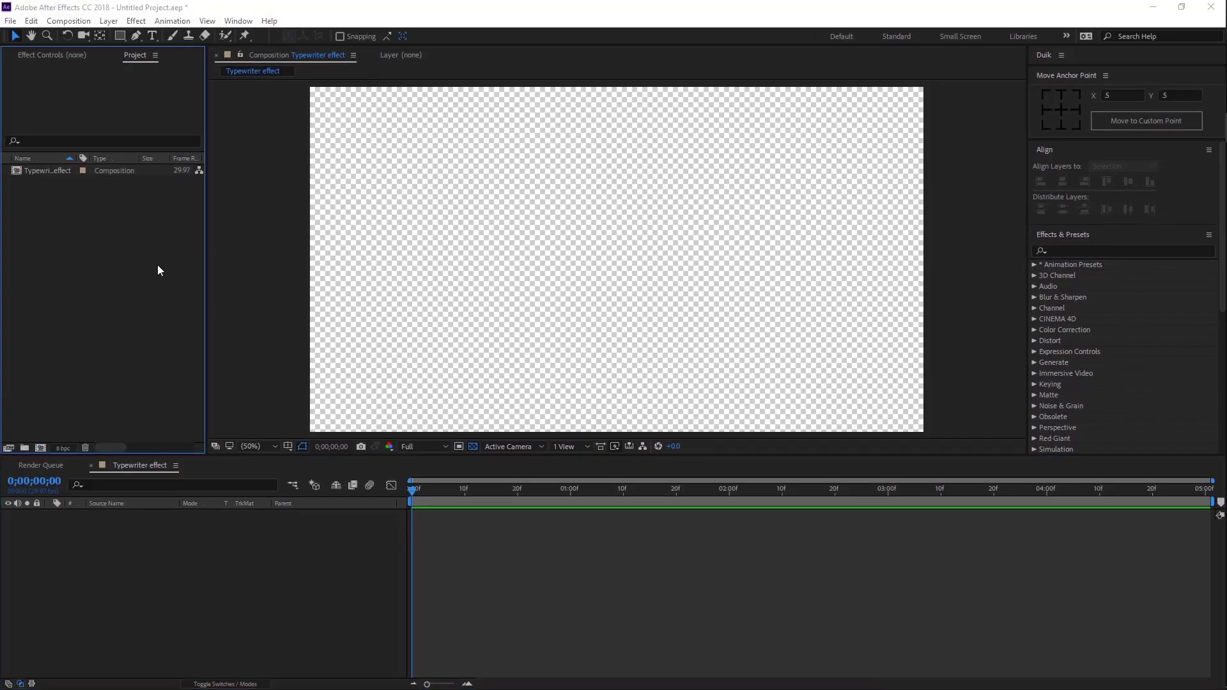
Import google.png into the project and drag it into the composition as layer 1
{"action": "double_click", "coordinate": [60, 249]}
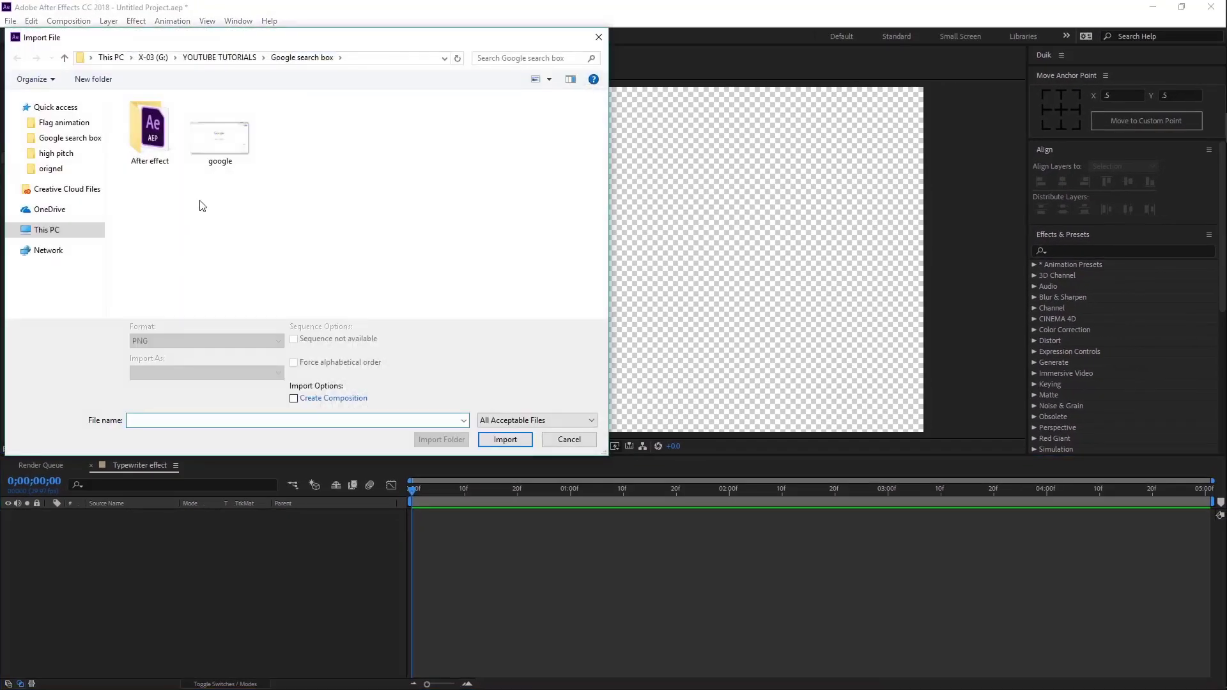
{"action": "left_click", "coordinate": [213, 148]}
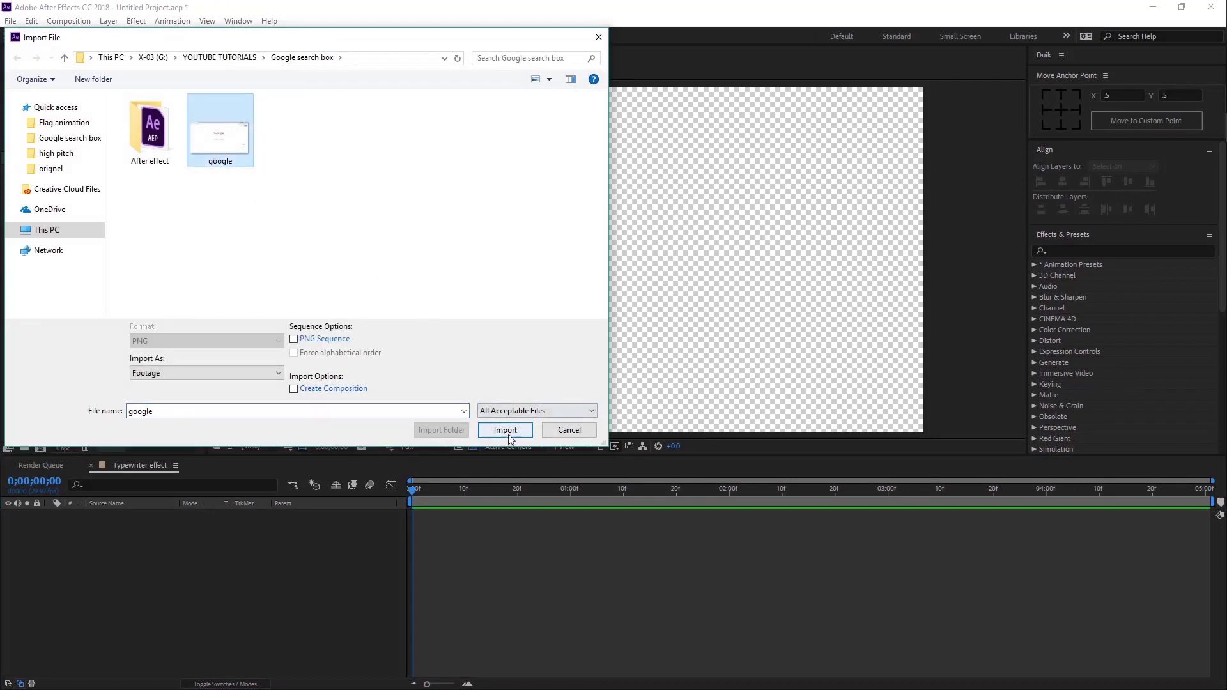
{"action": "left_click", "coordinate": [505, 430]}
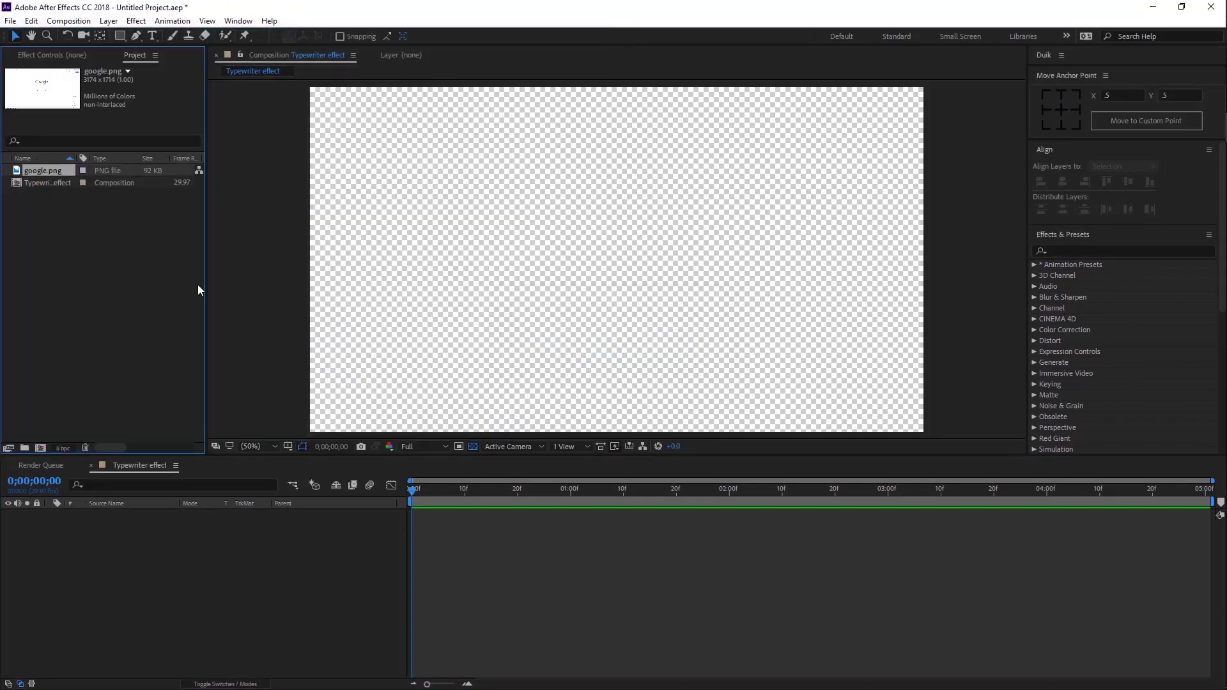
{"action": "left_click_drag", "start_coordinate": [55, 169], "coordinate": [172, 545]}
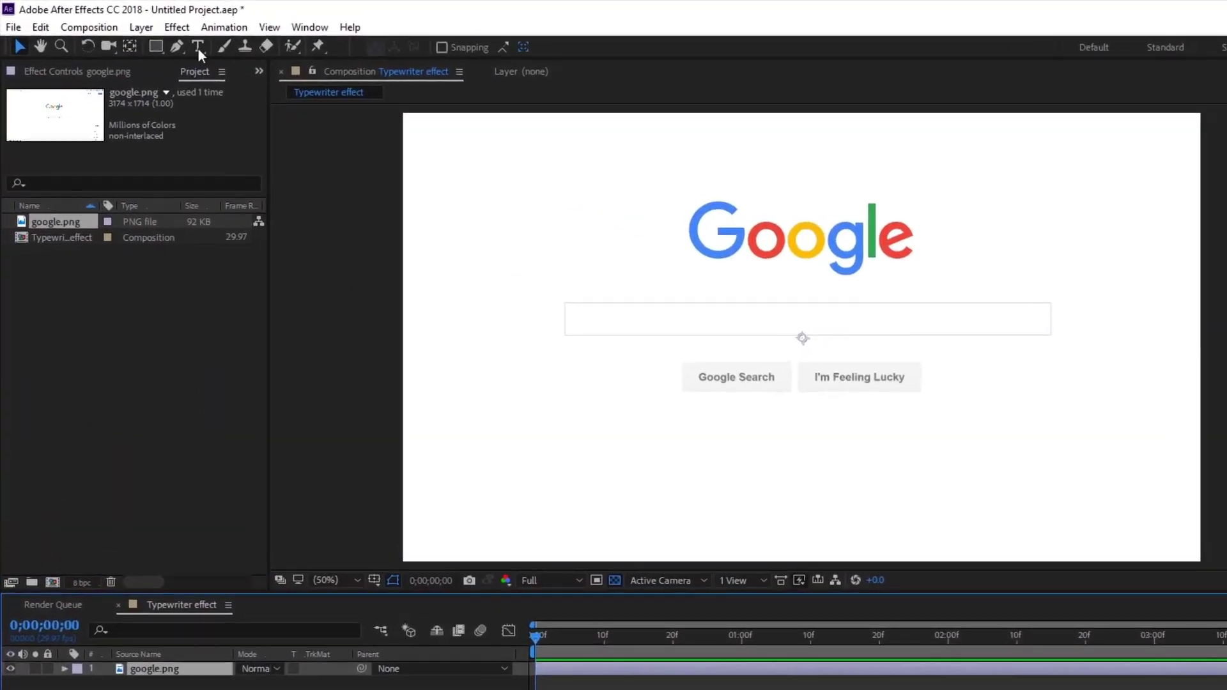
Type 'Learn the basics of After Effects' as a text layer inside the search box
{"action": "left_click", "coordinate": [155, 37]}
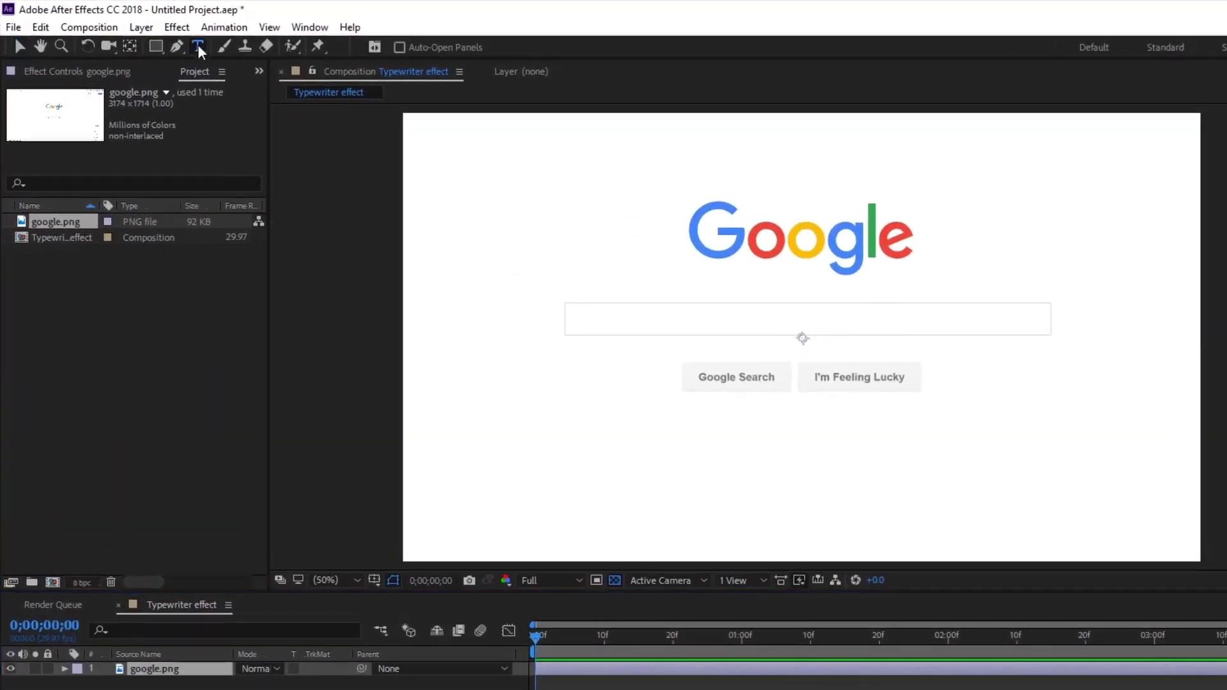
{"action": "left_click", "coordinate": [592, 335]}
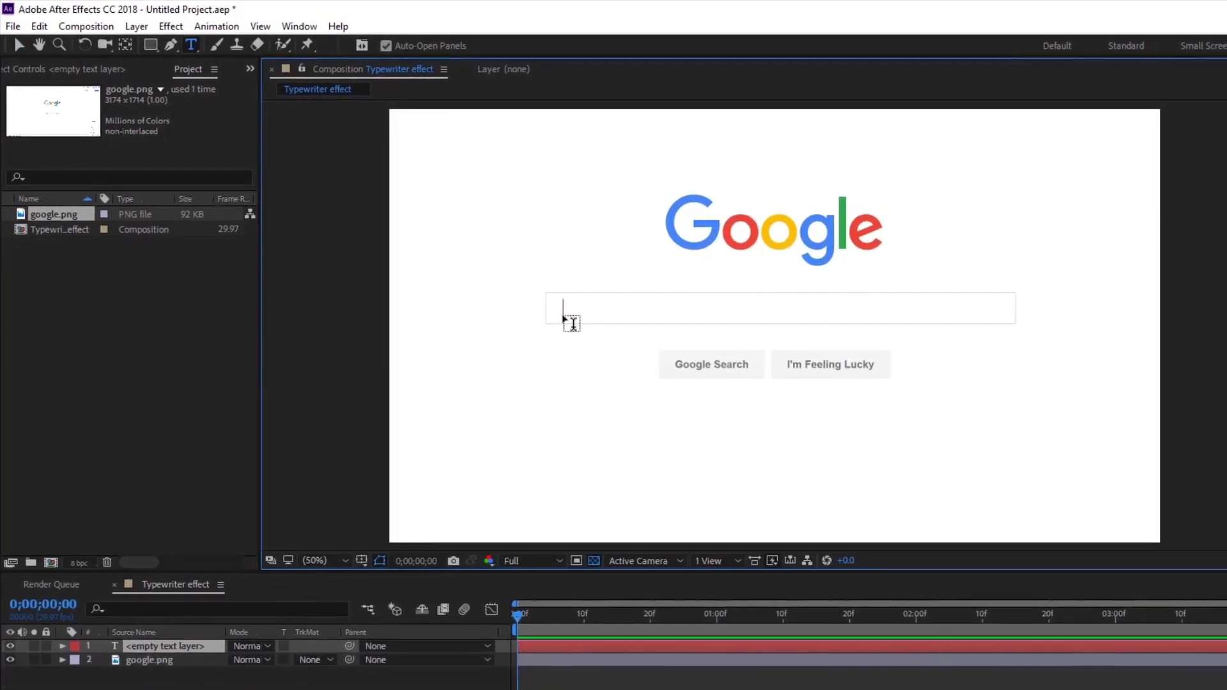
{"action": "type", "text": "Learn t"}
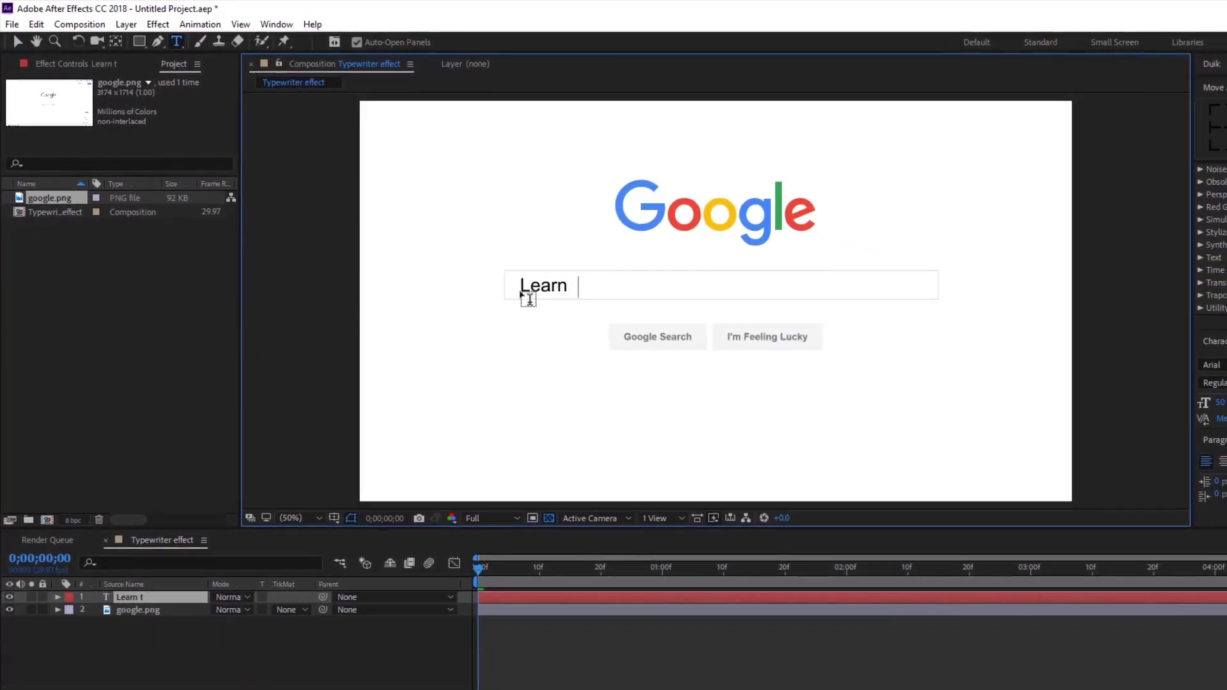
{"action": "type", "text": "he basics of After E"}
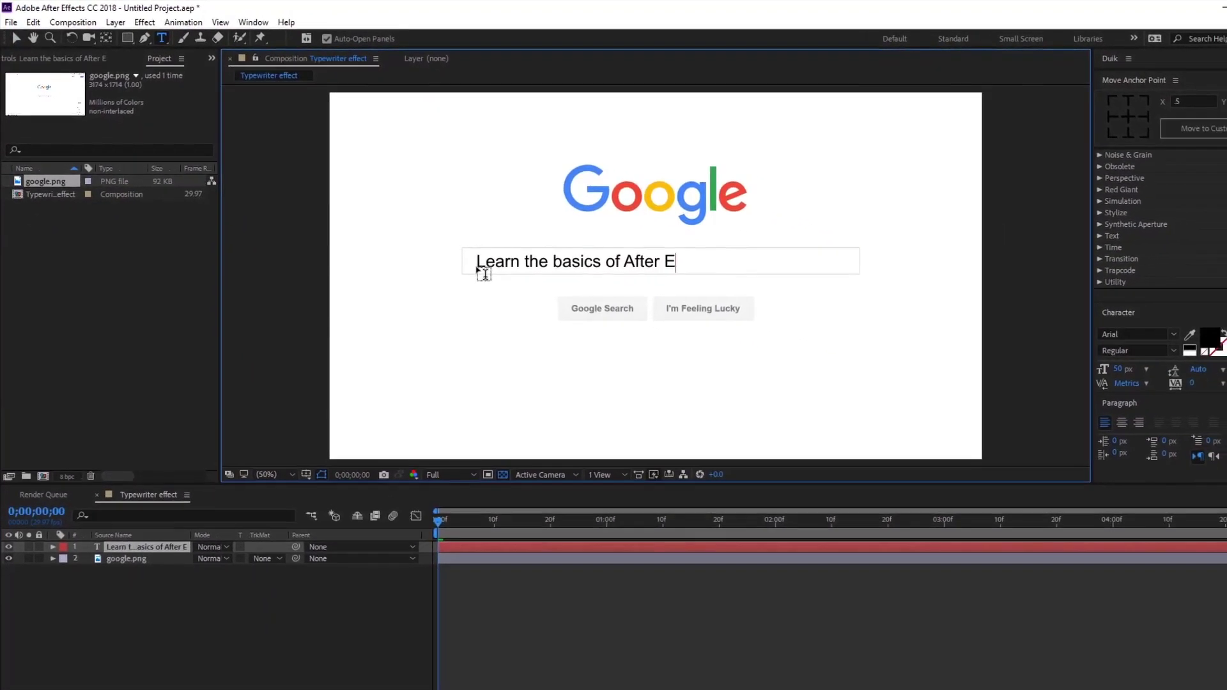
{"action": "type", "text": "ffects"}
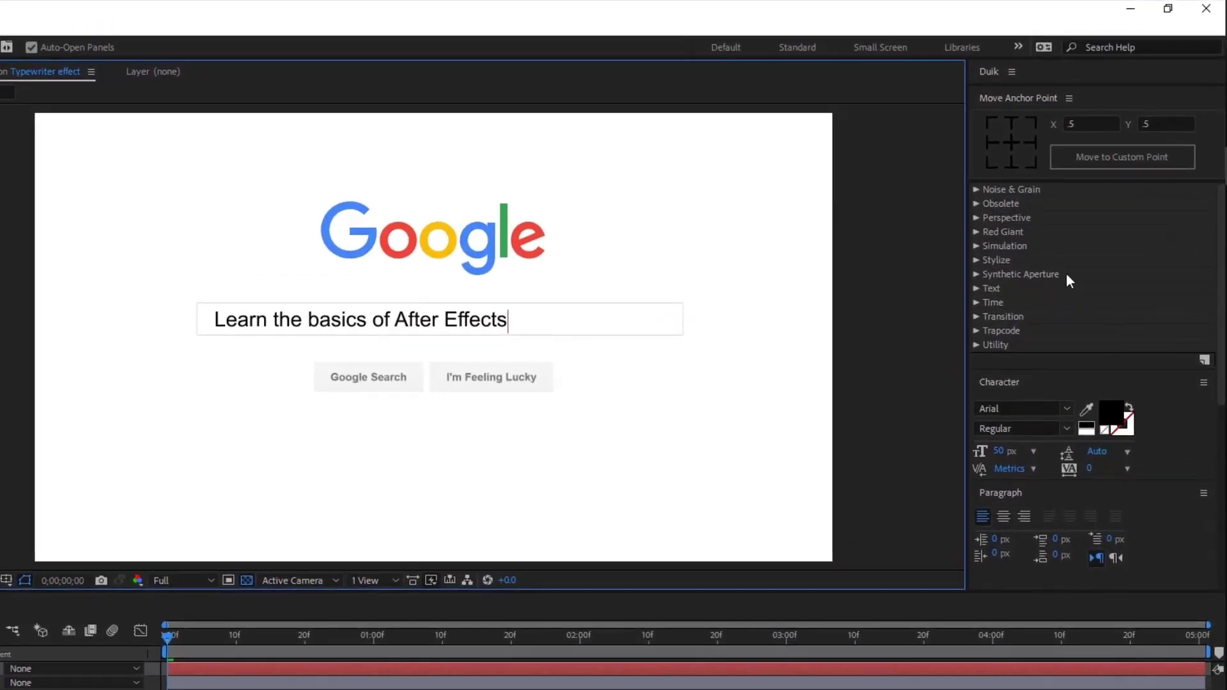
{"action": "key", "text": "Escape"}
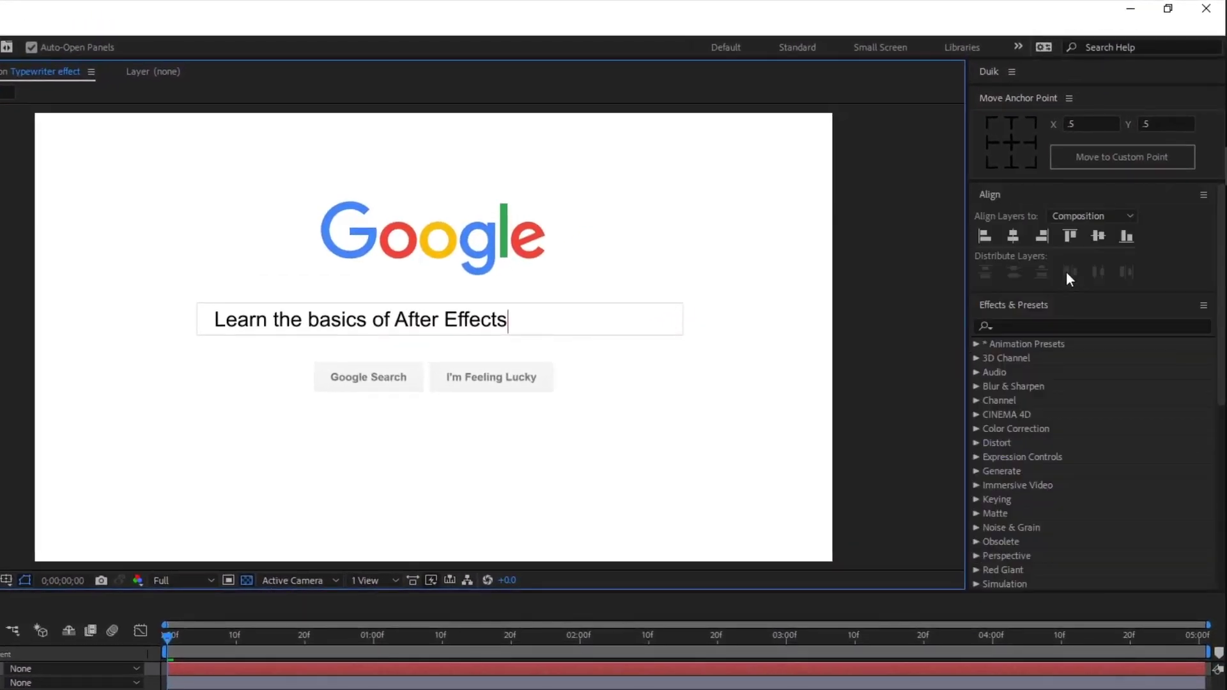
Apply the Typewriter preset to the text layer and preview the typing
{"action": "left_click", "coordinate": [1034, 324]}
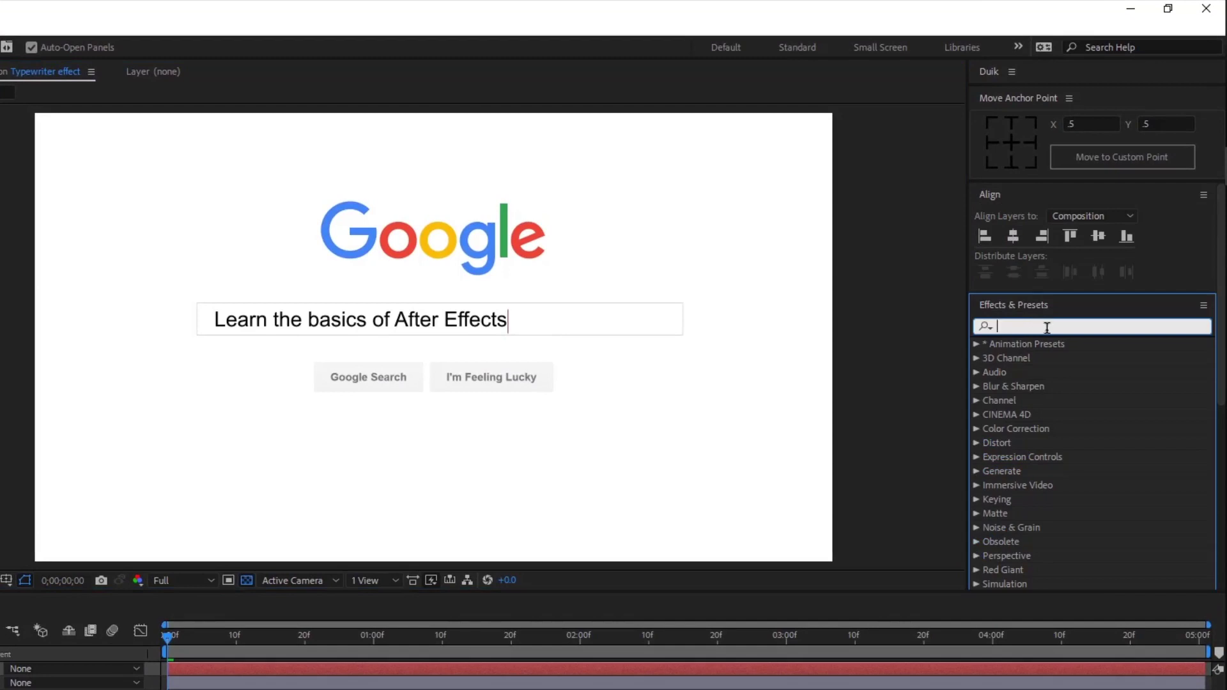
{"action": "type", "text": "type"}
{"action": "left_click_drag", "start_coordinate": [1087, 416], "coordinate": [978, 672]}
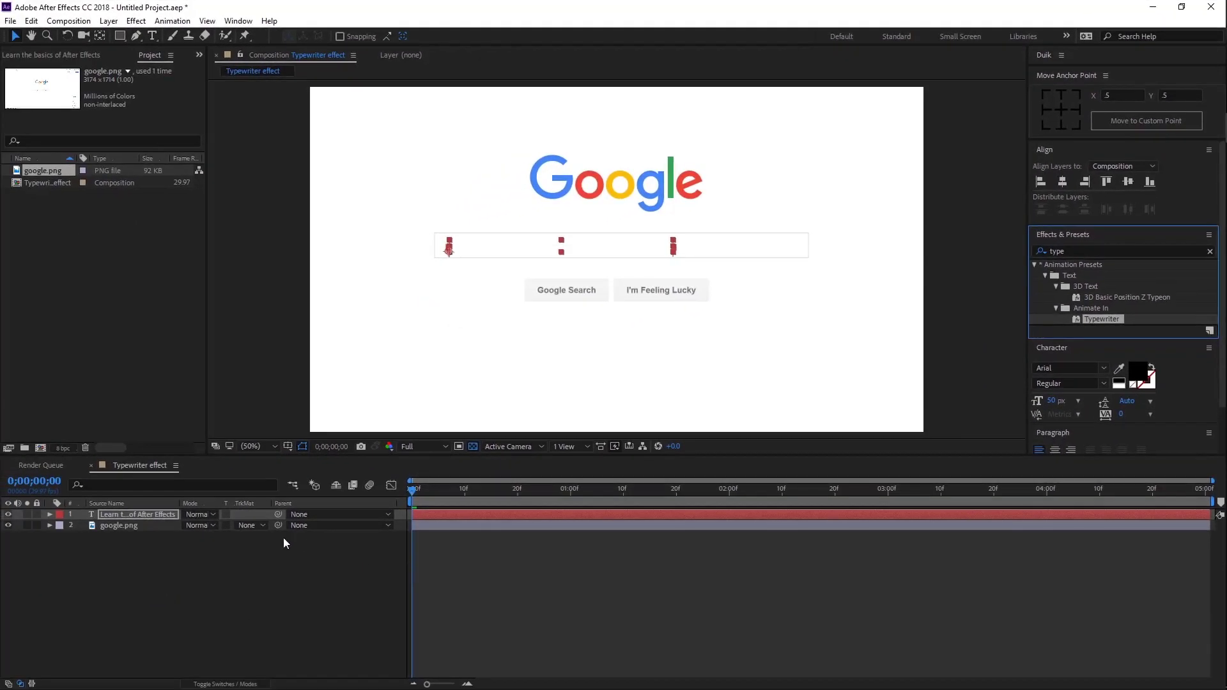
{"action": "key", "text": "u"}
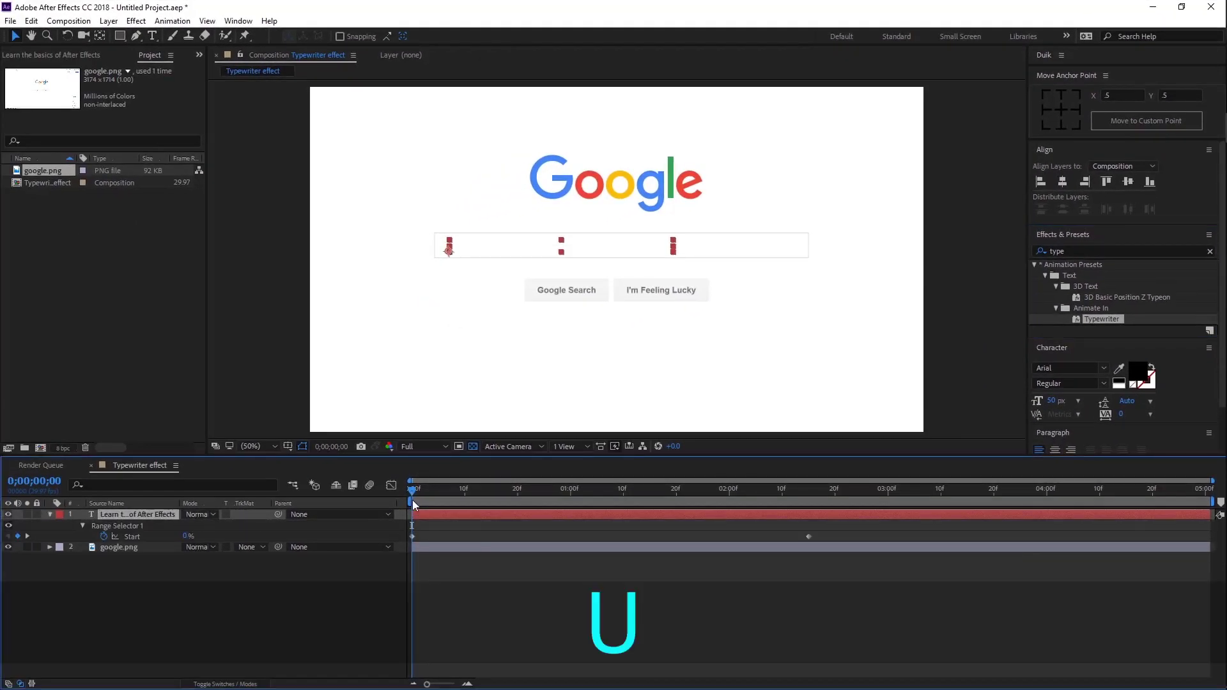
{"action": "key", "text": "0"}
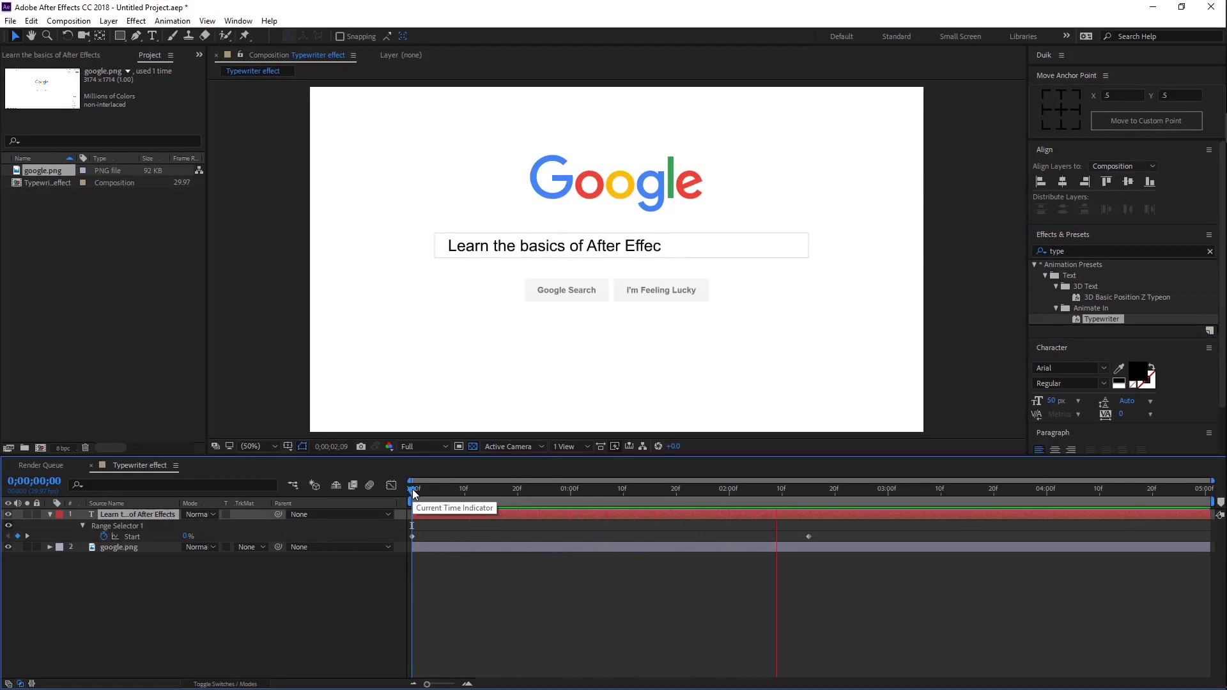
{"action": "key", "text": "space"}
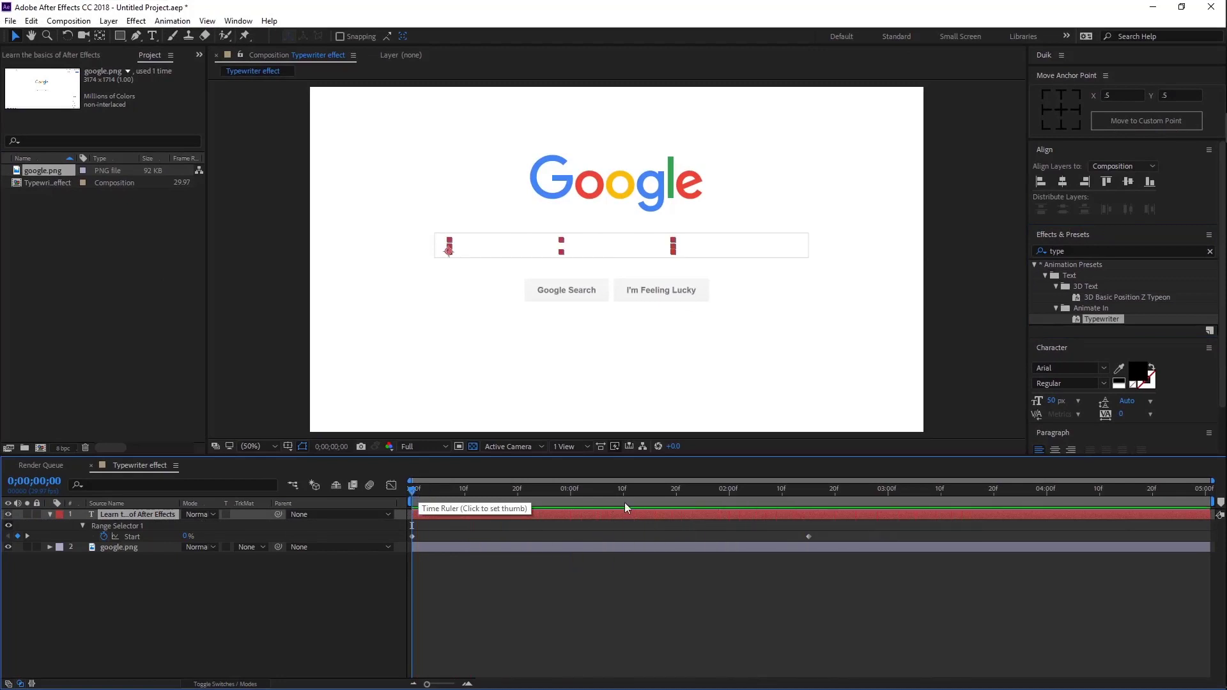
Move the ending Start keyframe to 0;00;02;15, shift both later, and preview
{"action": "left_click_drag", "start_coordinate": [841, 536], "coordinate": [581, 543]}
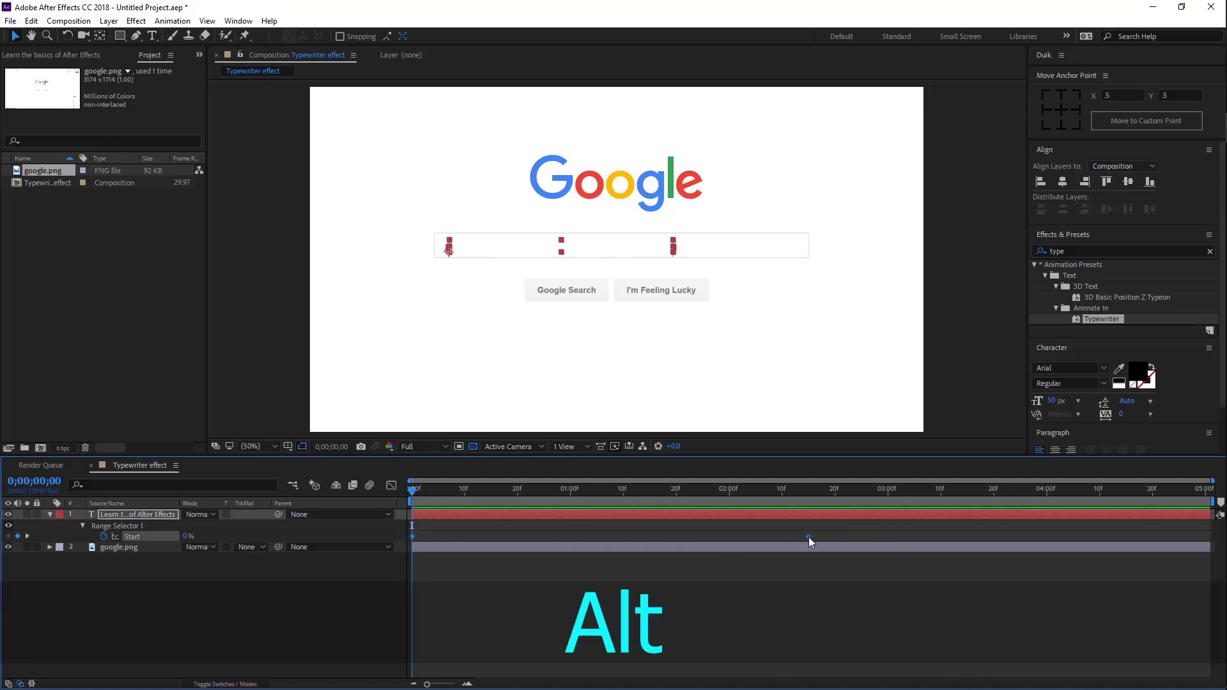
{"action": "left_click_drag", "start_coordinate": [809, 537], "coordinate": [404, 541]}
{"action": "left_click_drag", "start_coordinate": [412, 536], "coordinate": [481, 533]}
{"action": "left_click", "coordinate": [494, 524]}
{"action": "key", "text": "space"}
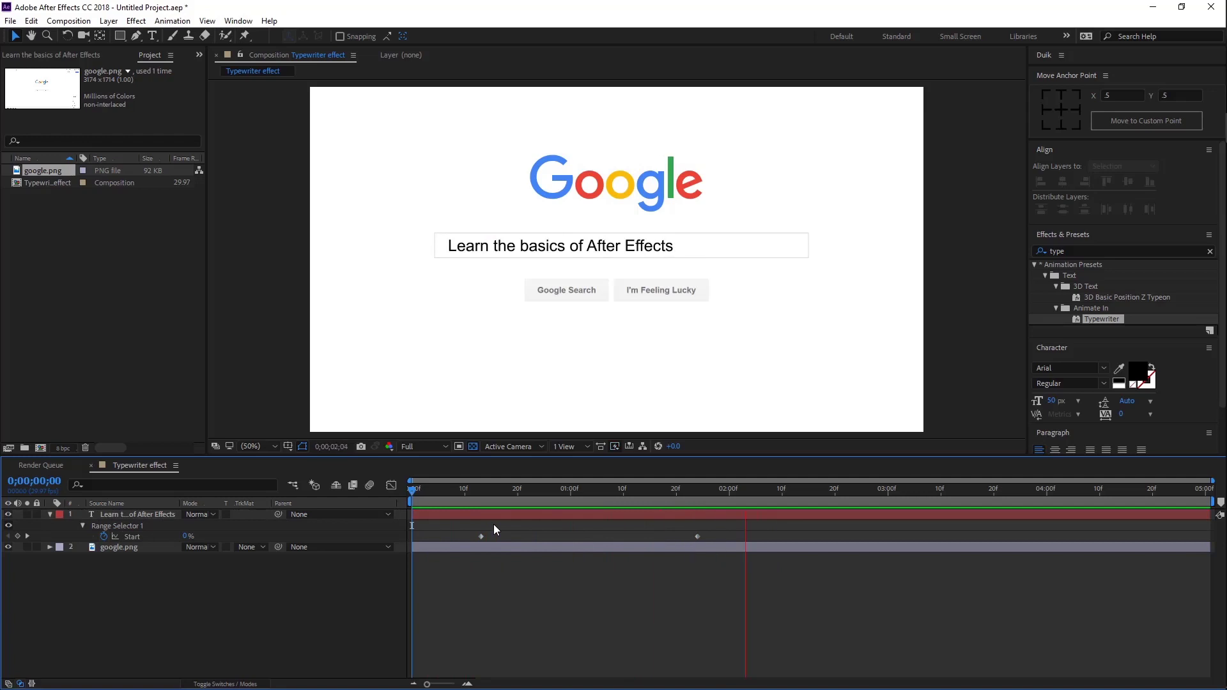
{"action": "key", "text": "space"}
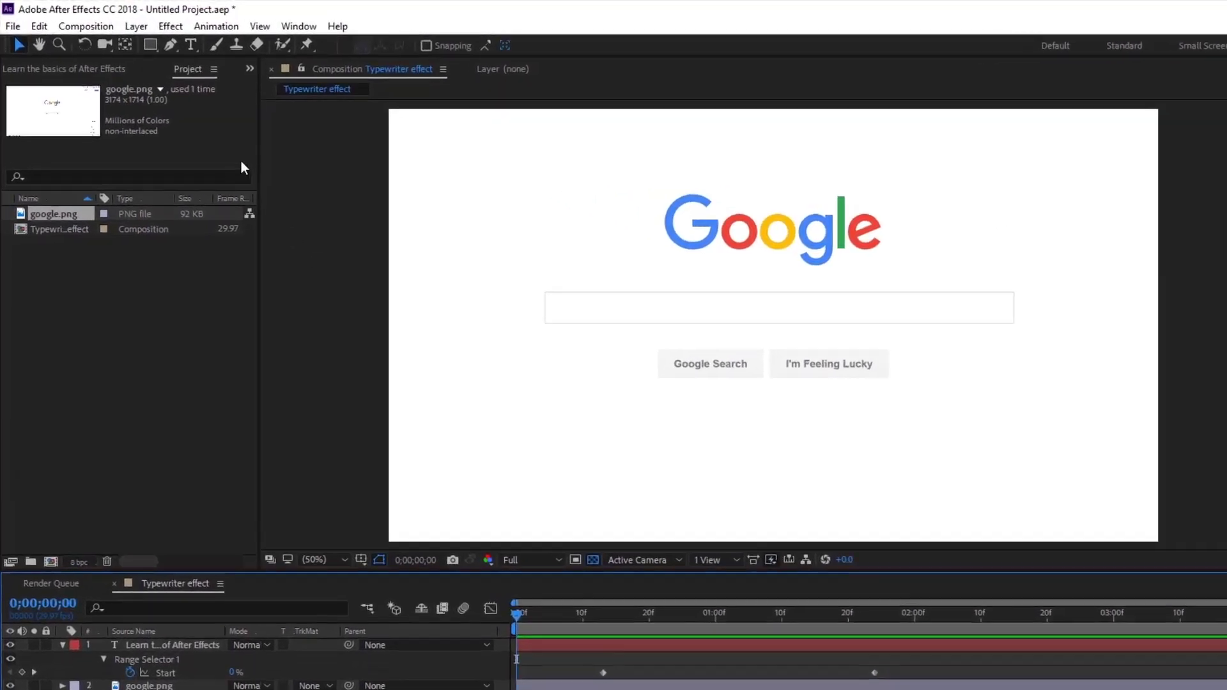
Draw a short vertical pen line at the search box's left edge as Shape Layer 1
{"action": "left_click", "coordinate": [178, 47]}
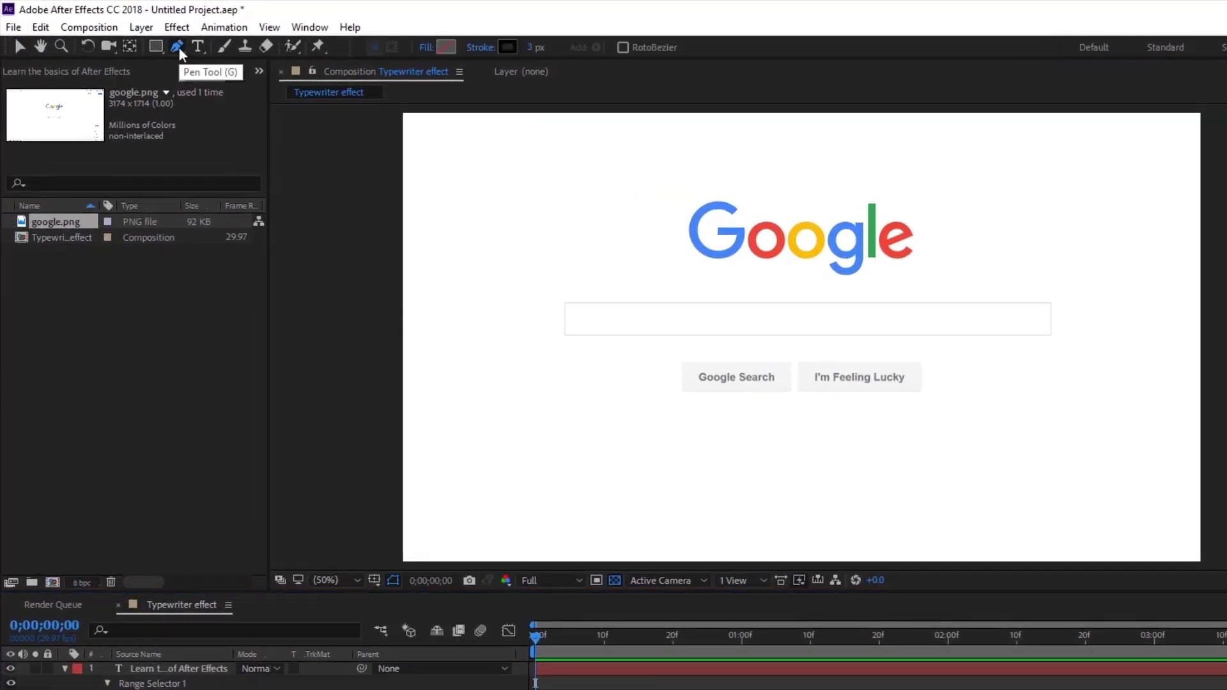
{"action": "left_click", "coordinate": [582, 309]}
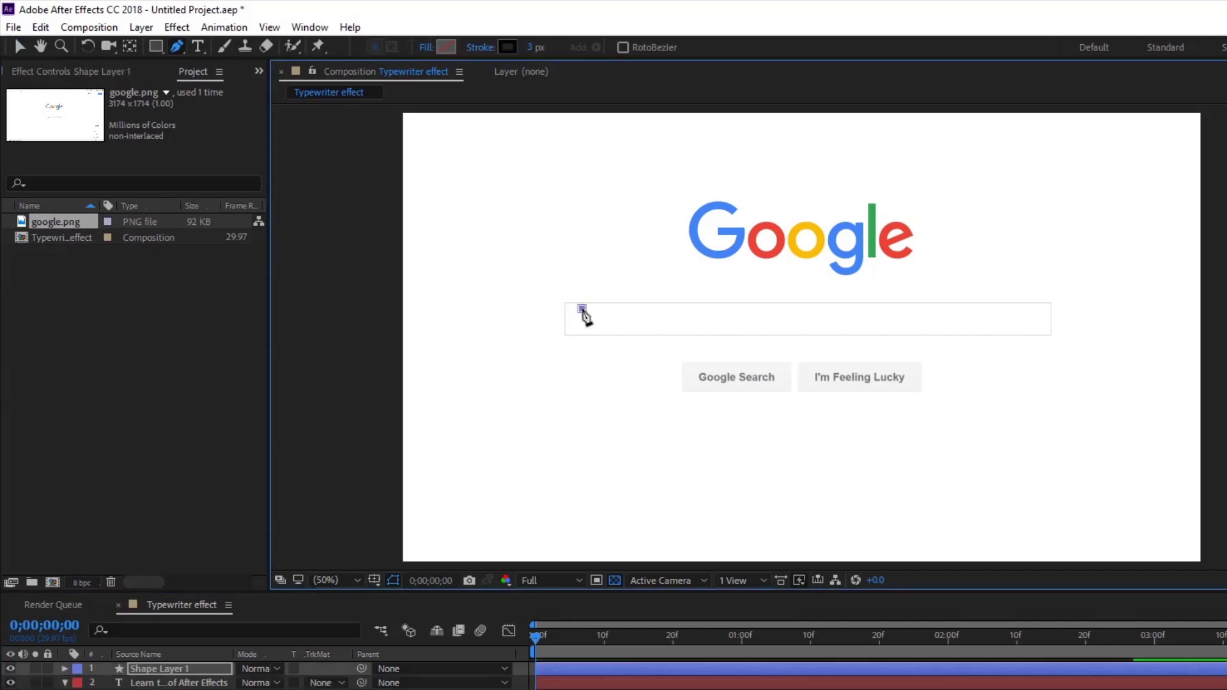
{"action": "left_click", "coordinate": [582, 328]}
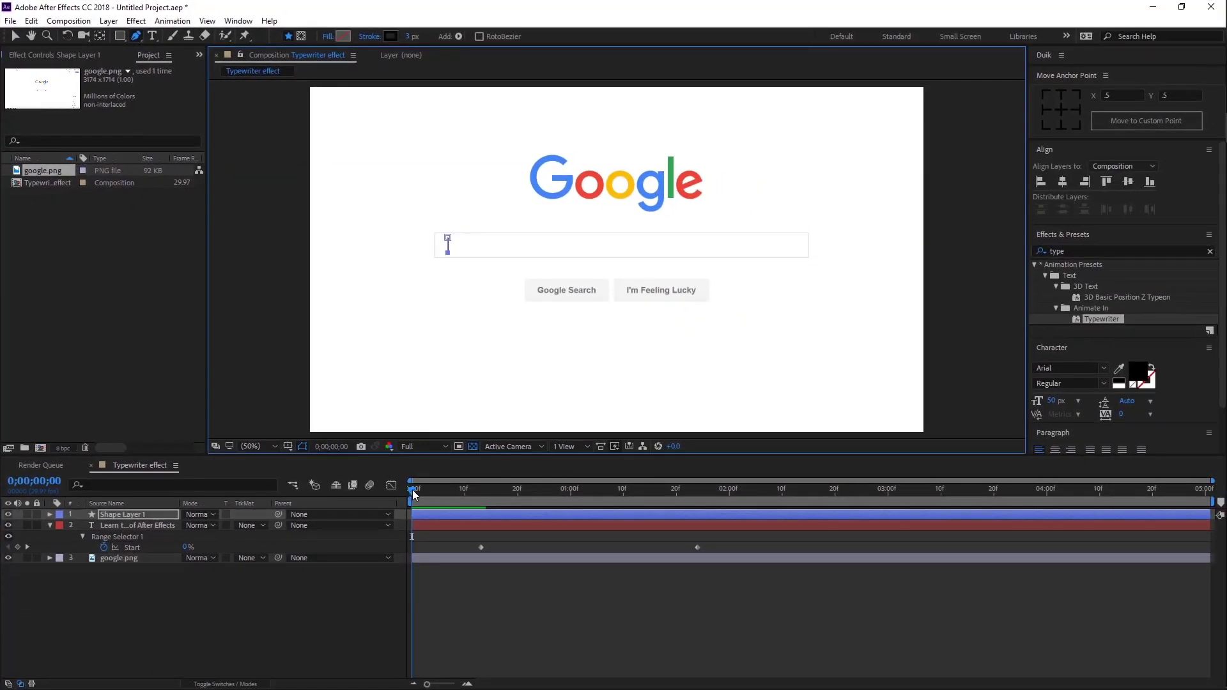
{"action": "left_click", "coordinate": [419, 514]}
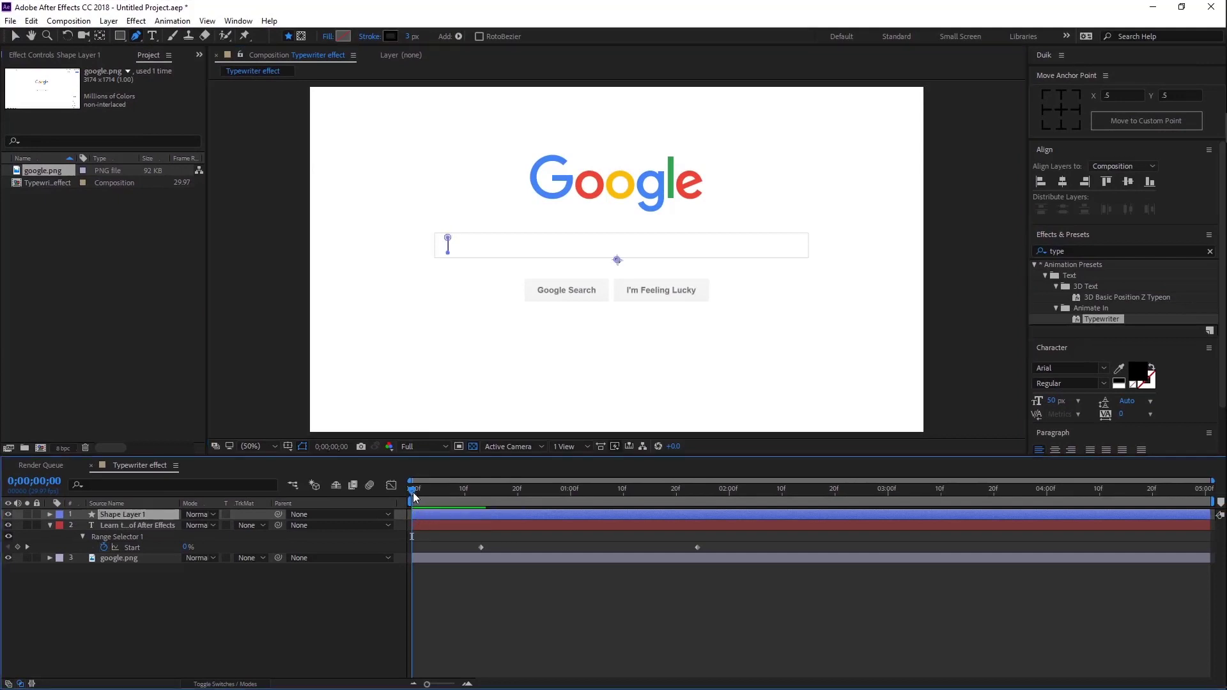
Keyframe the cursor's Position from x 960 at 0;00;00;13 to 1670 at 1;24, then preview
{"action": "left_click_drag", "start_coordinate": [414, 497], "coordinate": [482, 489]}
{"action": "key", "text": "p"}
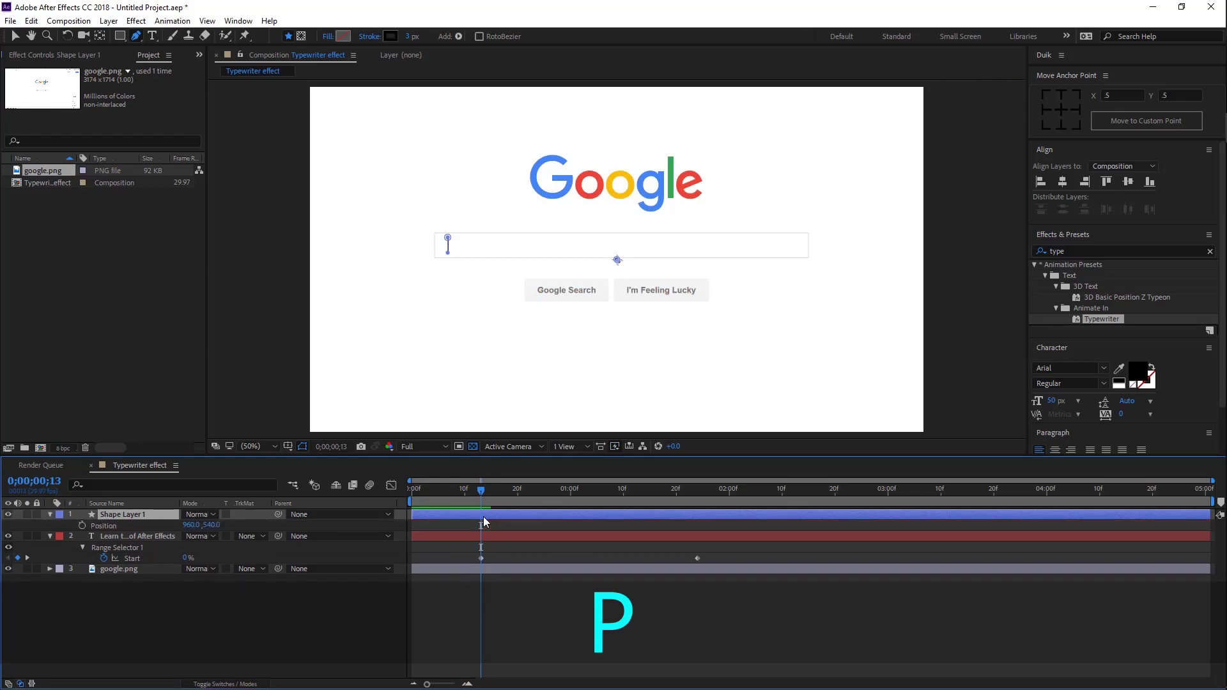
{"action": "left_click", "coordinate": [82, 526]}
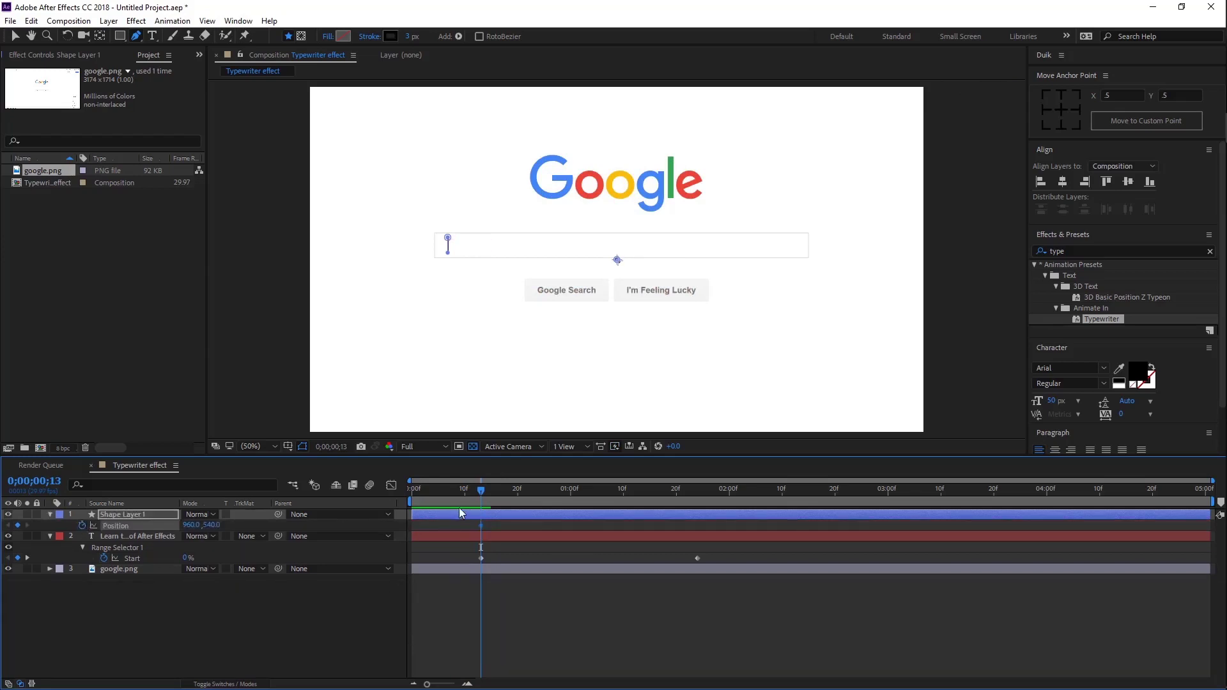
{"action": "left_click_drag", "start_coordinate": [481, 496], "coordinate": [701, 536]}
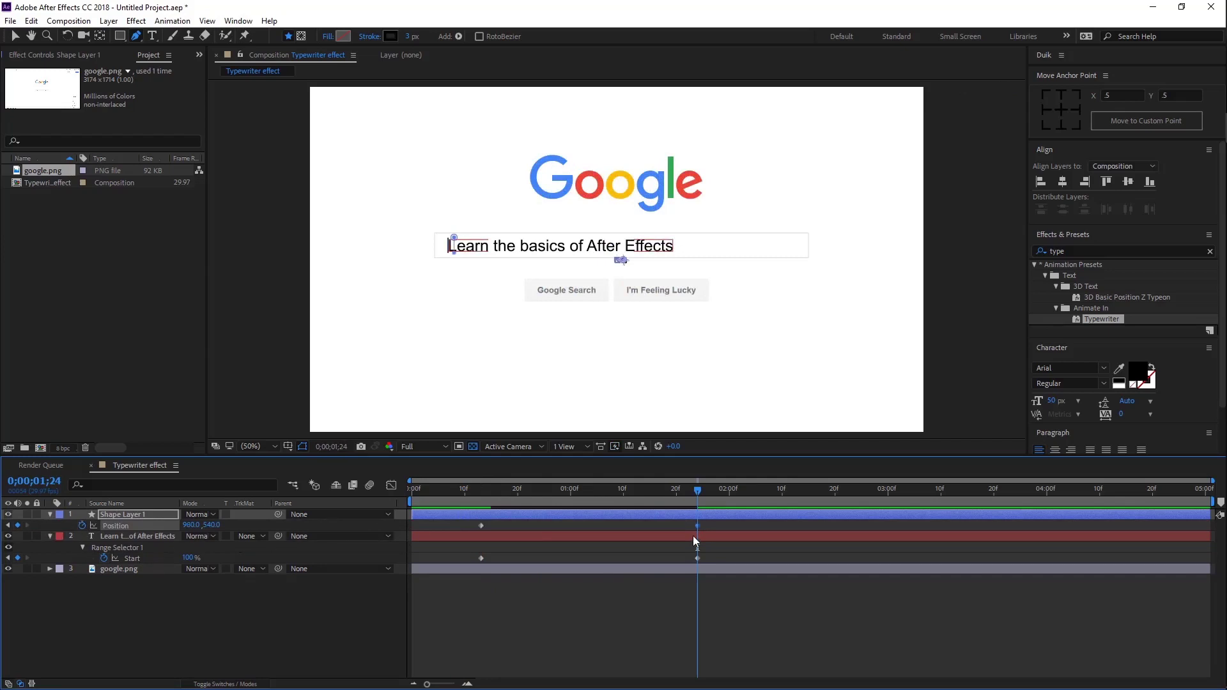
{"action": "key", "text": "shift+Right"}
{"action": "key", "text": "shift+Right"}
{"action": "key", "text": "shift+Right"}
{"action": "key", "text": "shift+Right"}
{"action": "key", "text": "shift+Right"}
{"action": "key", "text": "shift+Right"}
{"action": "key", "text": "shift+Right"}
{"action": "key", "text": "shift+Right"}
{"action": "key", "text": "shift+Right"}
{"action": "key", "text": "shift+Right"}
{"action": "key", "text": "shift+Right"}
{"action": "key", "text": "shift+Right"}
{"action": "key", "text": "shift+Right"}
{"action": "key", "text": "shift+Right"}
{"action": "key", "text": "shift+Right"}
{"action": "key", "text": "shift+Right"}
{"action": "key", "text": "shift+Right"}
{"action": "key", "text": "shift+Right"}
{"action": "key", "text": "shift+Right"}
{"action": "key", "text": "shift+Right"}
{"action": "key", "text": "shift+Right"}
{"action": "key", "text": "shift+Right"}
{"action": "key", "text": "shift+Right"}
{"action": "key", "text": "shift+Right"}
{"action": "key", "text": "shift+Right"}
{"action": "key", "text": "shift+Right"}
{"action": "key", "text": "shift+Right"}
{"action": "key", "text": "shift+Right"}
{"action": "key", "text": "shift+Right"}
{"action": "key", "text": "shift+Right"}
{"action": "key", "text": "KP_0"}
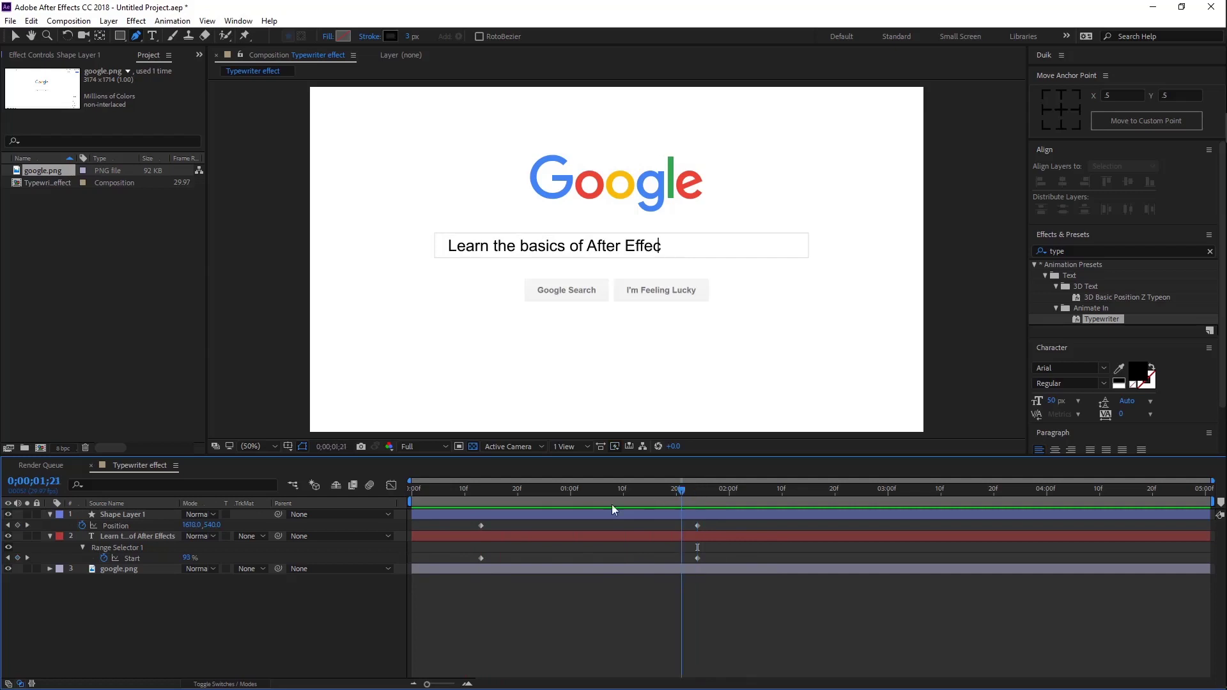
Keyframe the cursor's Opacity at 100% and 0% two frames apart, then paste the pair ahead
{"action": "key", "text": "shift+t"}
{"action": "left_click", "coordinate": [428, 516]}
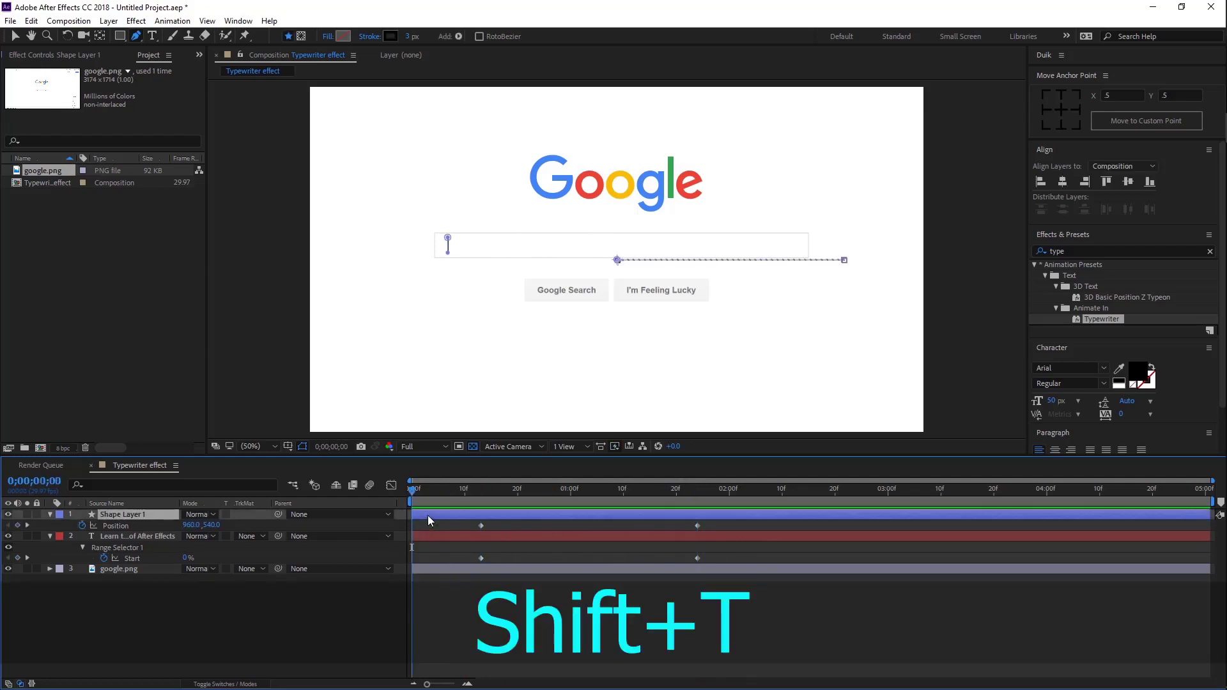
{"action": "key", "text": "shift+t"}
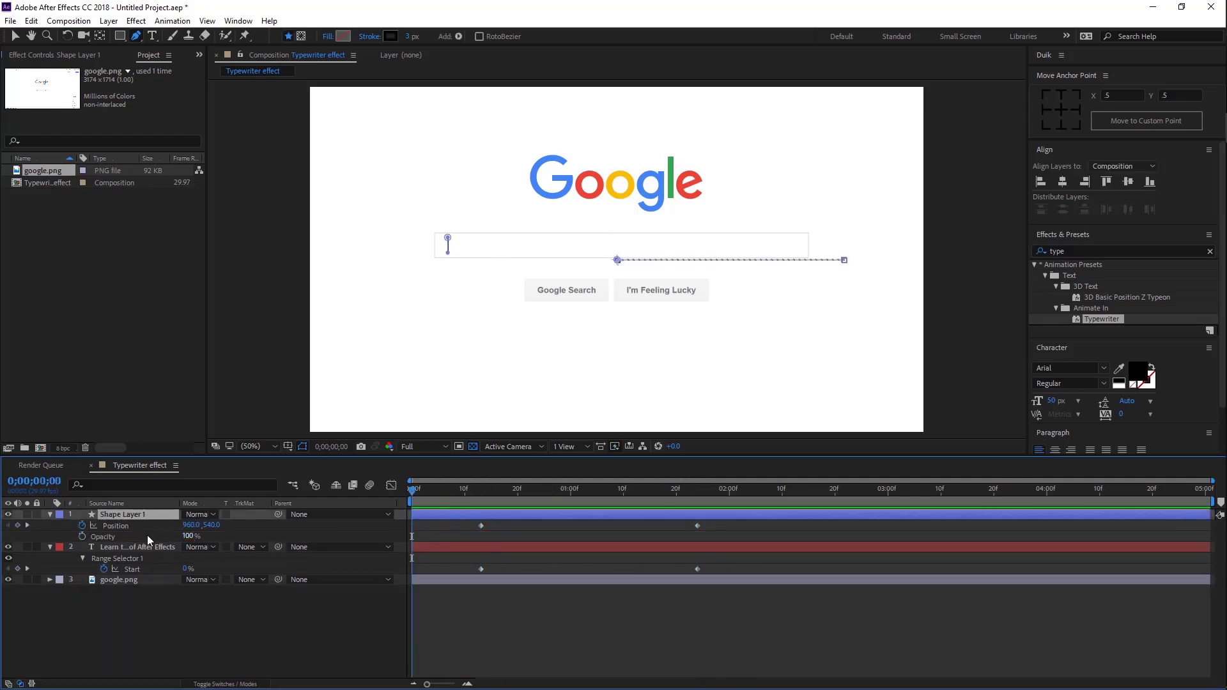
{"action": "left_click", "coordinate": [82, 536]}
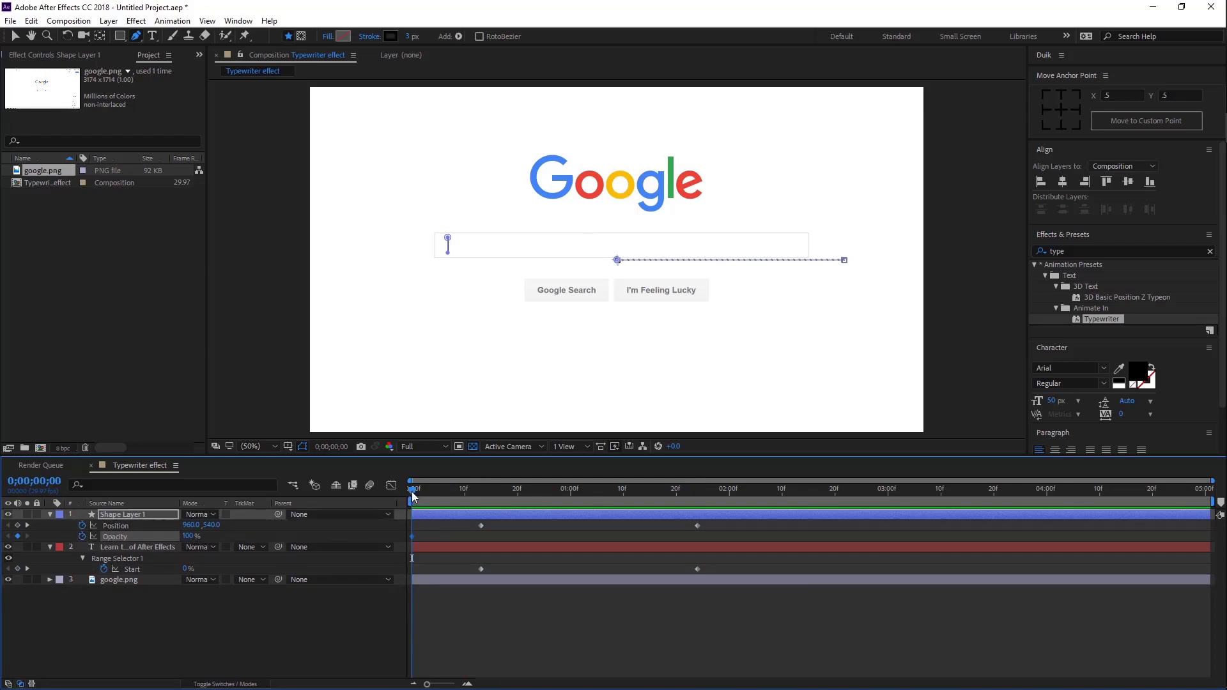
{"action": "left_click_drag", "start_coordinate": [412, 490], "coordinate": [422, 496]}
{"action": "left_click_drag", "start_coordinate": [431, 533], "coordinate": [405, 536]}
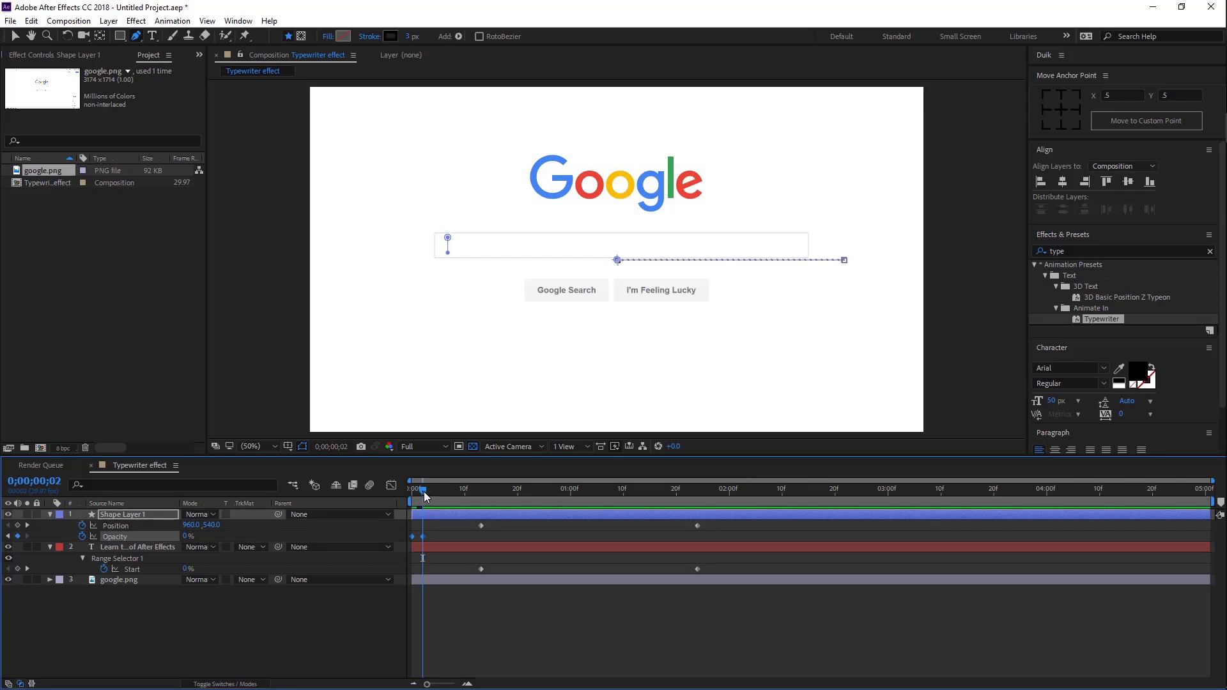
{"action": "left_click_drag", "start_coordinate": [423, 492], "coordinate": [432, 495]}
{"action": "key", "text": "ctrl+v"}
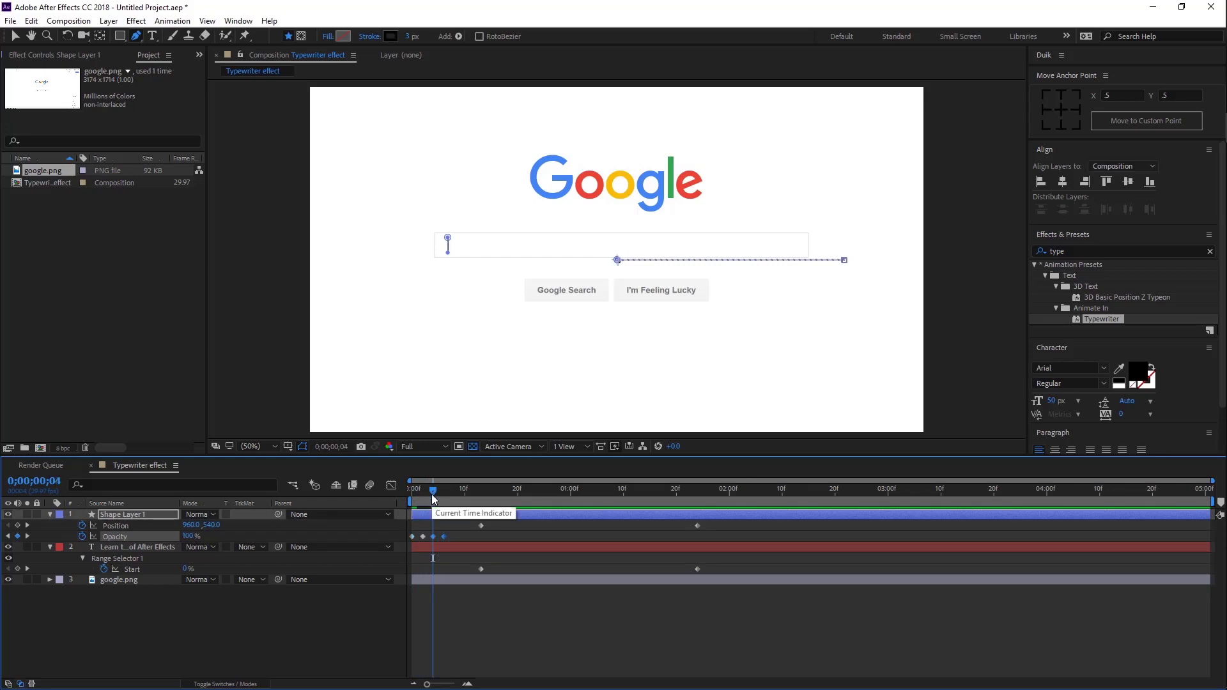
Paste more blink keyframes up to frame 13 and add an Opacity keyframe at typing's end
{"action": "left_click_drag", "start_coordinate": [436, 495], "coordinate": [406, 542]}
{"action": "key", "text": "ctrl+c"}
{"action": "key", "text": "ctrl+v"}
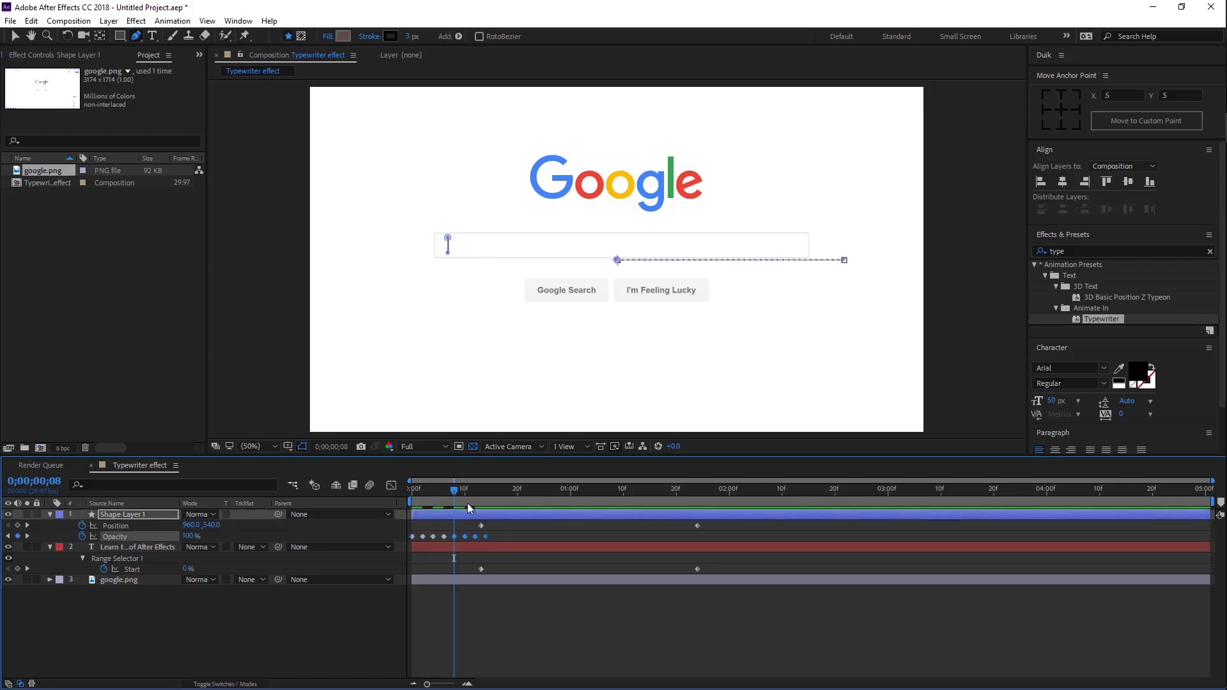
{"action": "left_click_drag", "start_coordinate": [454, 489], "coordinate": [481, 538]}
{"action": "left_click", "coordinate": [492, 537]}
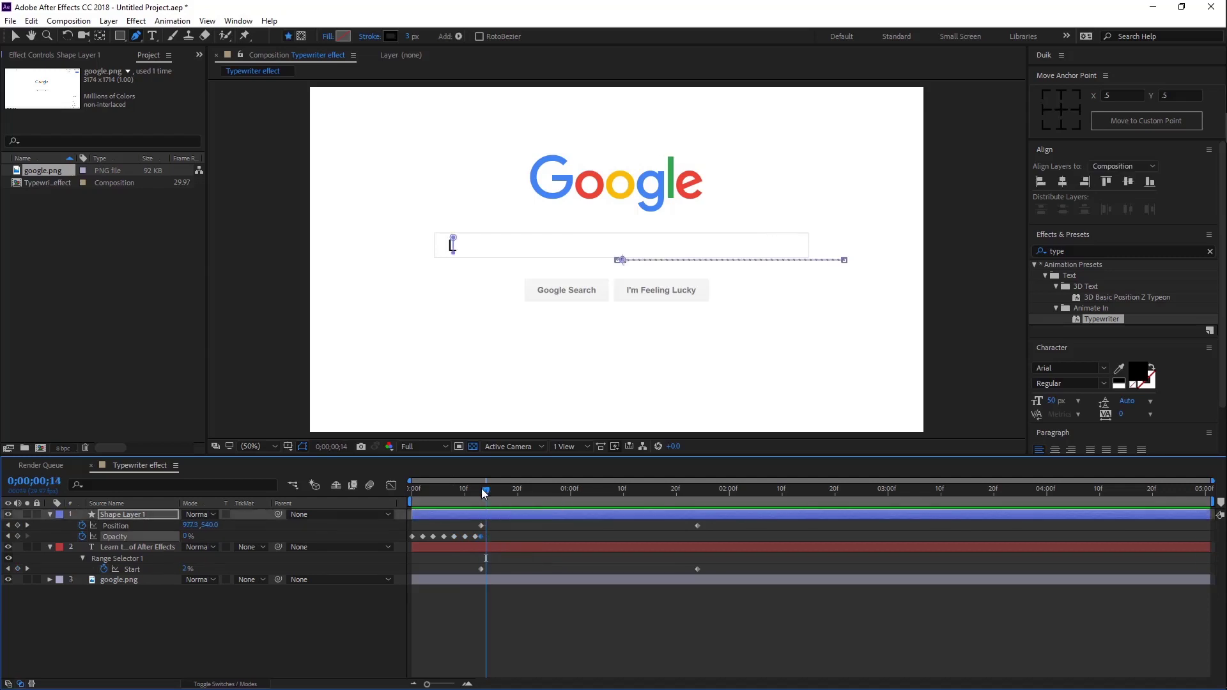
{"action": "left_click_drag", "start_coordinate": [482, 492], "coordinate": [705, 539]}
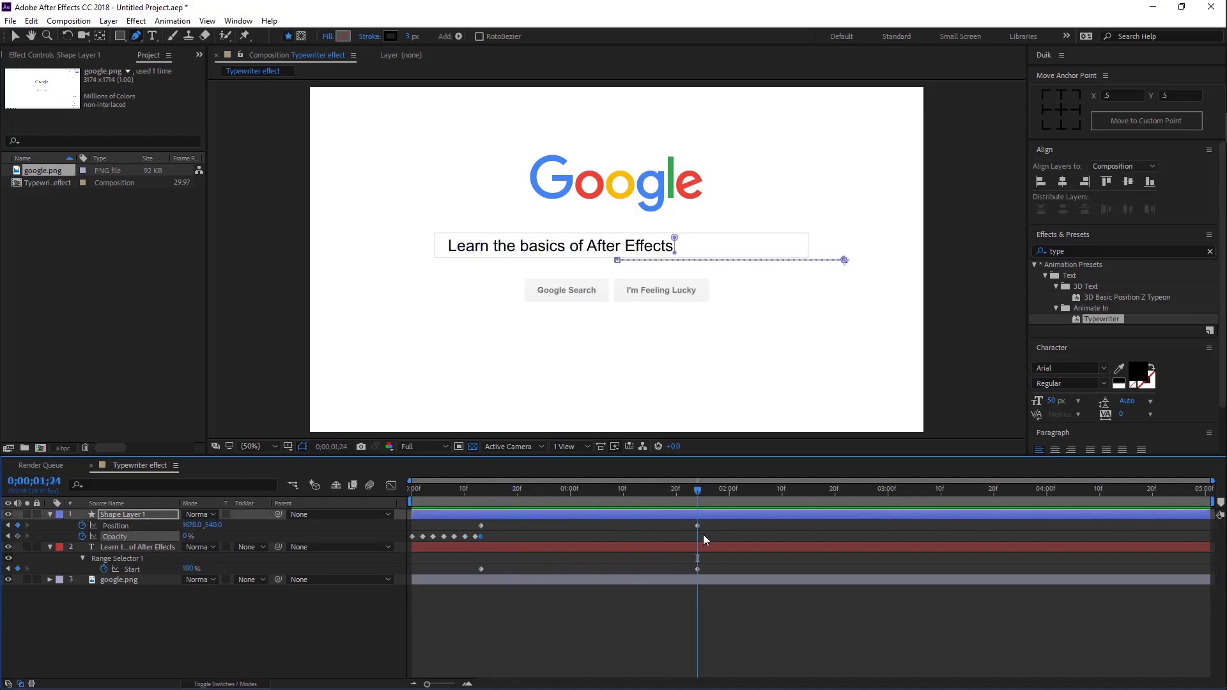
{"action": "left_click", "coordinate": [646, 536]}
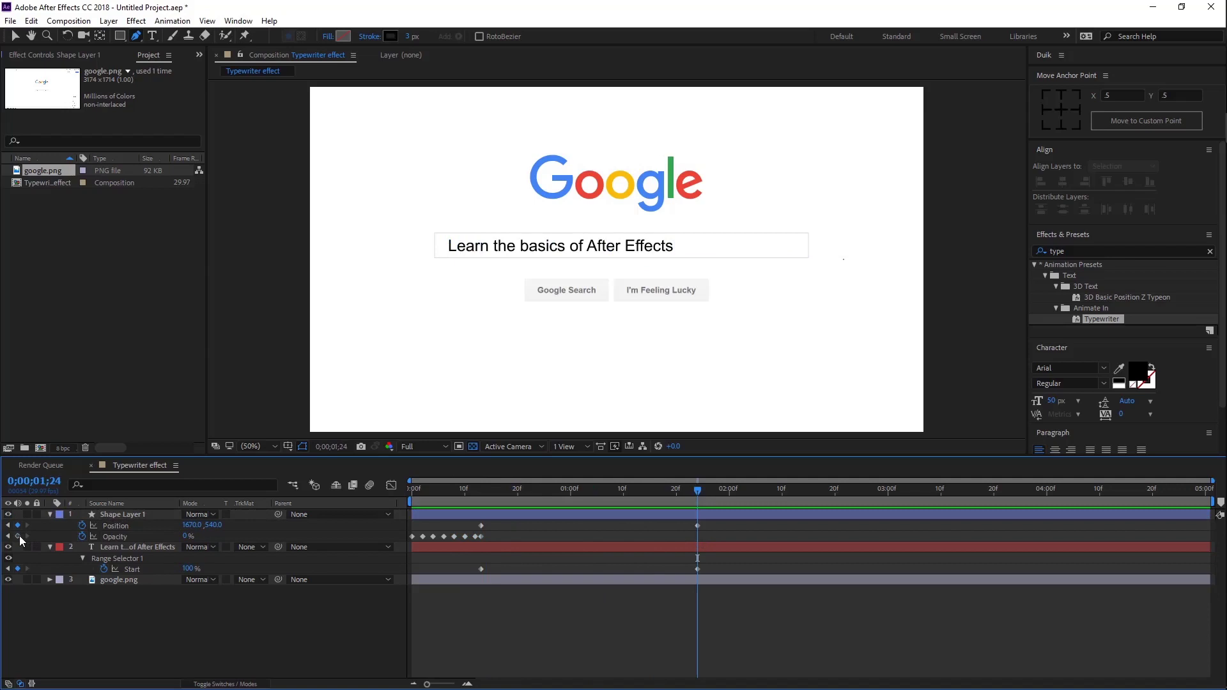
{"action": "left_click", "coordinate": [18, 537]}
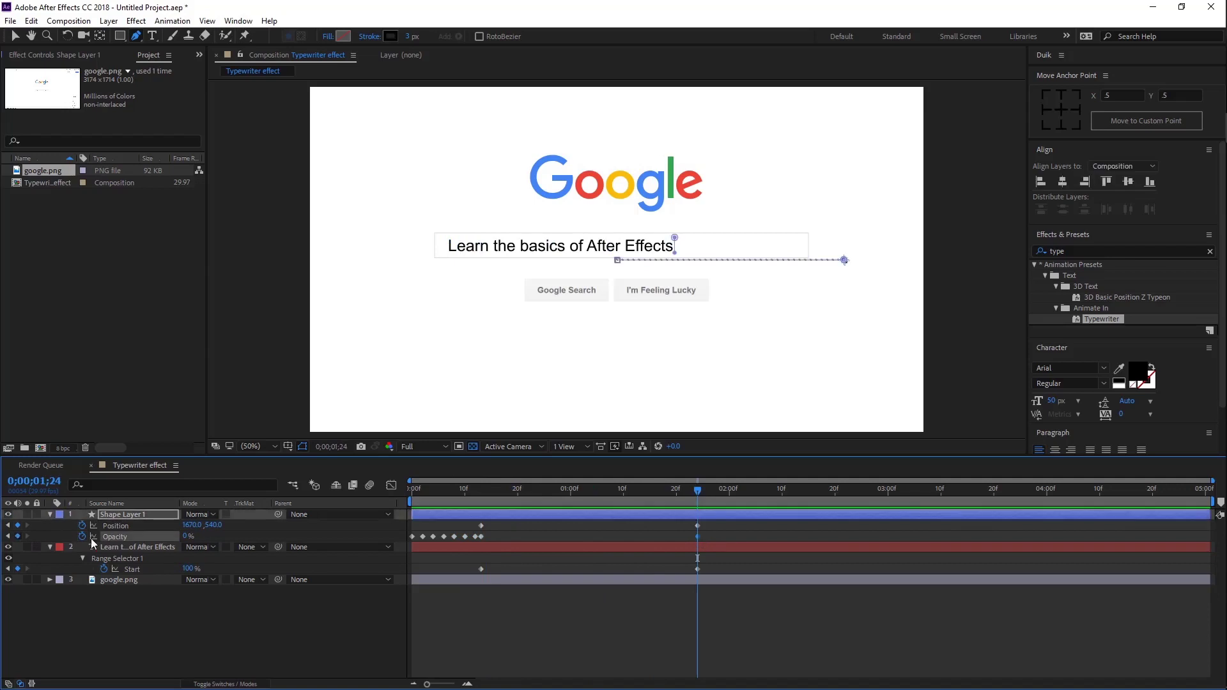
Paste the early blink keyframes after typing ends, delete extras past 0;00;02;05, and preview
{"action": "left_click_drag", "start_coordinate": [508, 535], "coordinate": [399, 541]}
{"action": "left_click", "coordinate": [704, 489]}
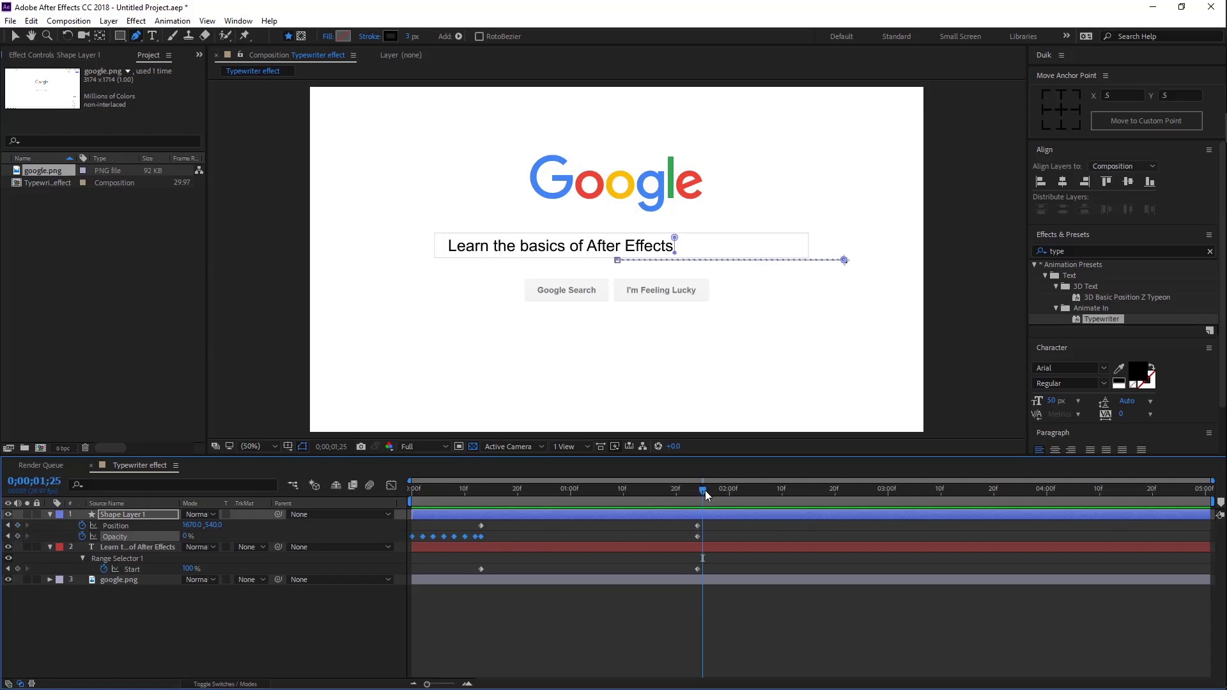
{"action": "key", "text": "ctrl+v"}
{"action": "left_click", "coordinate": [788, 534]}
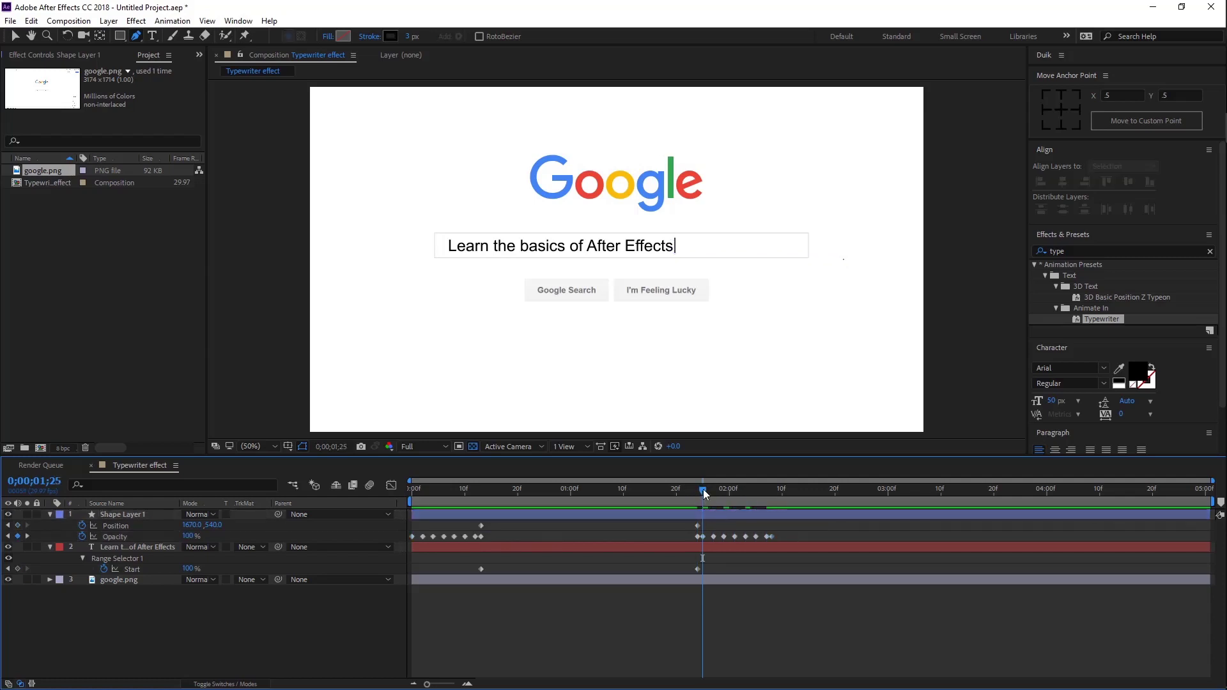
{"action": "left_click_drag", "start_coordinate": [703, 489], "coordinate": [764, 540]}
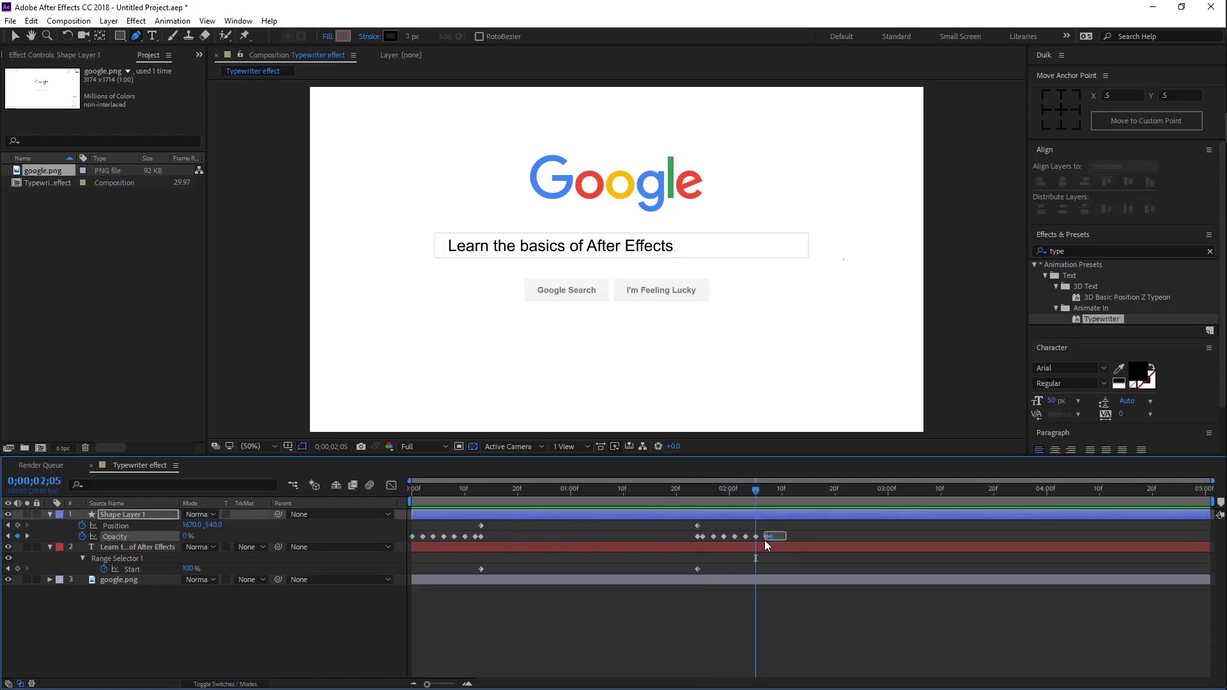
{"action": "key", "text": "Delete"}
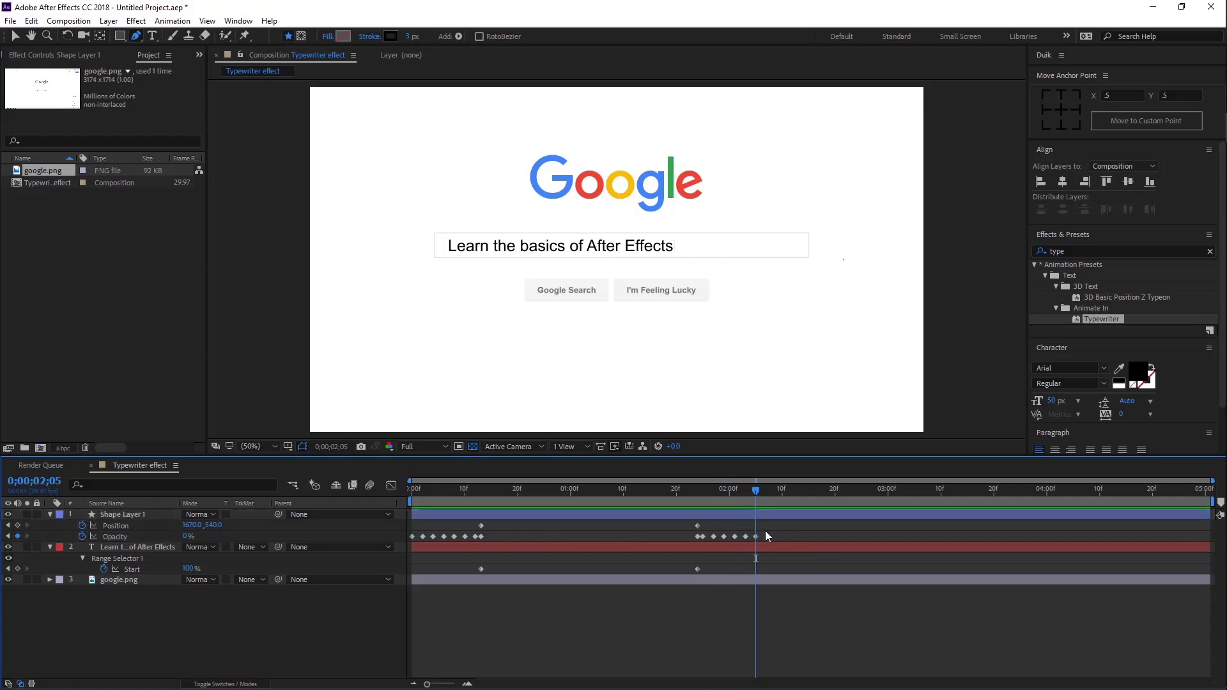
{"action": "key", "text": "KP_0"}
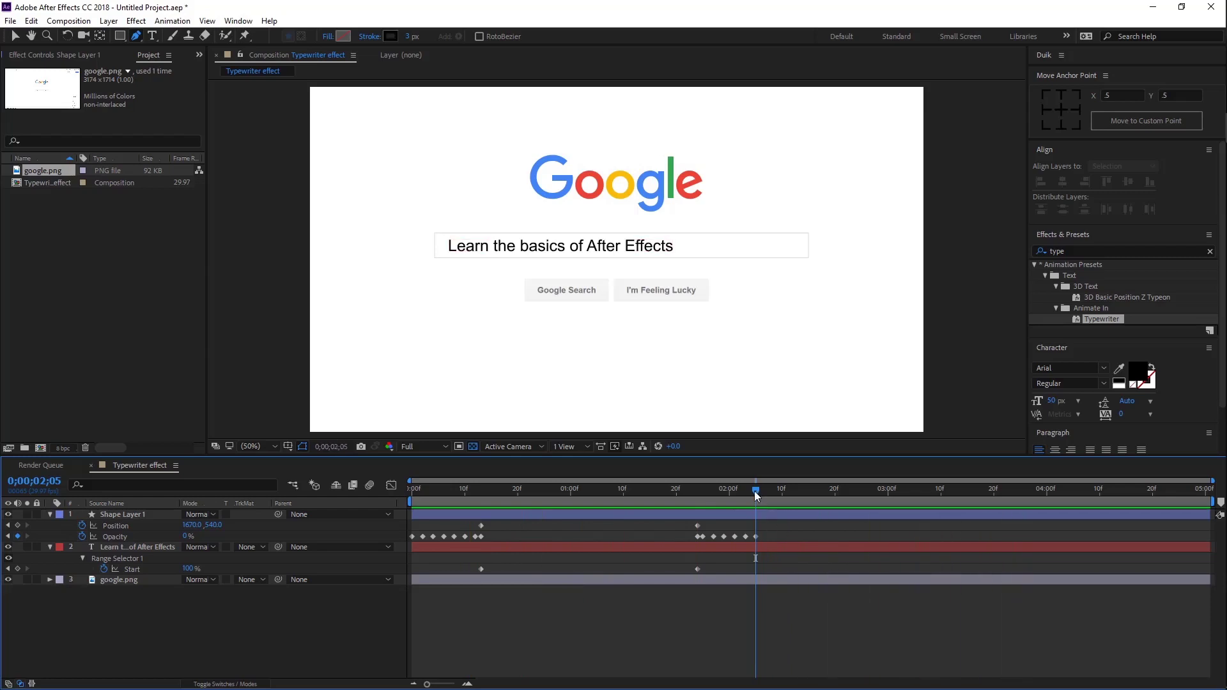
{"action": "left_click_drag", "start_coordinate": [754, 491], "coordinate": [712, 527]}
Apply Easy Ease to the cursor's Position and the text's Start keyframes
{"action": "key", "text": "j"}
{"action": "left_click_drag", "start_coordinate": [474, 562], "coordinate": [718, 574]}
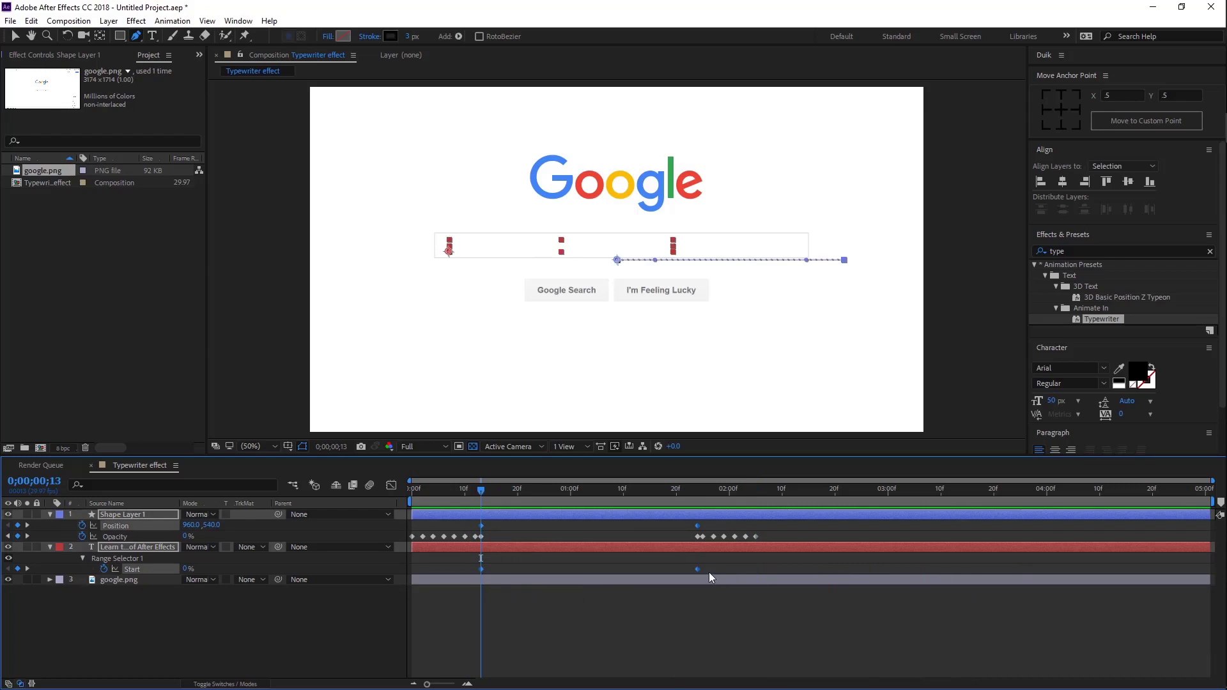
{"action": "right_click", "coordinate": [696, 568]}
{"action": "mouse_move", "coordinate": [729, 563]}
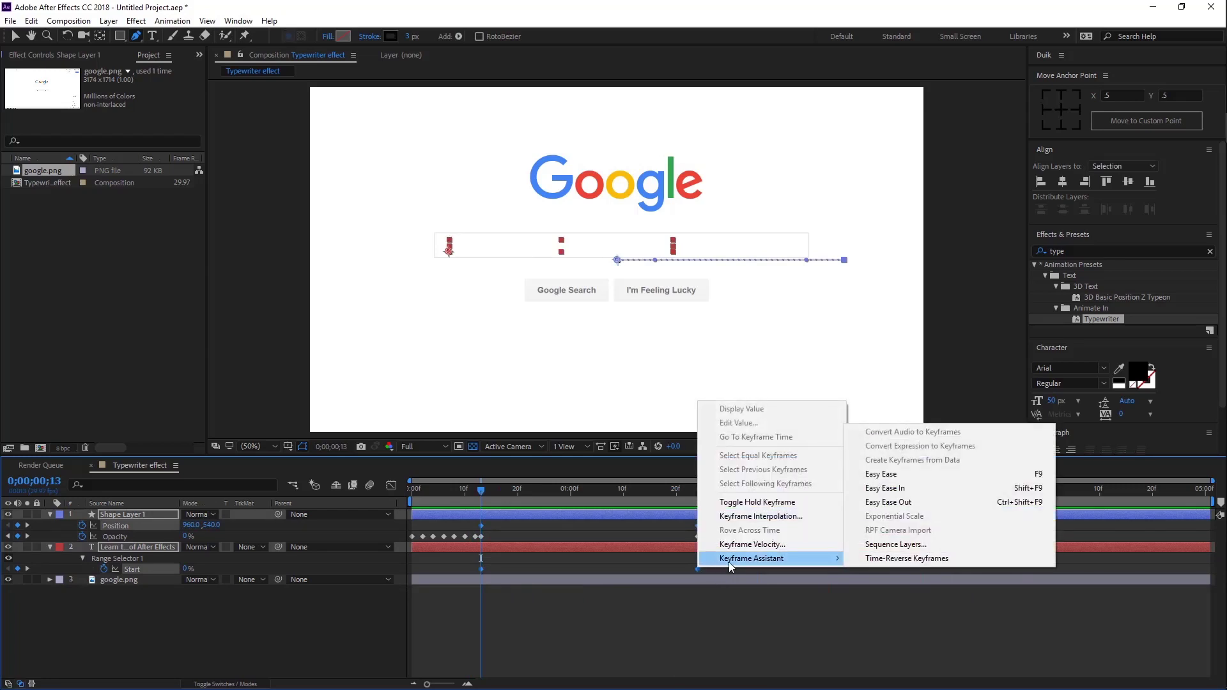
{"action": "left_click", "coordinate": [899, 475]}
In the Graph Editor, drag both keyframes' bezier handles inward for stronger easing, then preview
{"action": "left_click", "coordinate": [392, 487]}
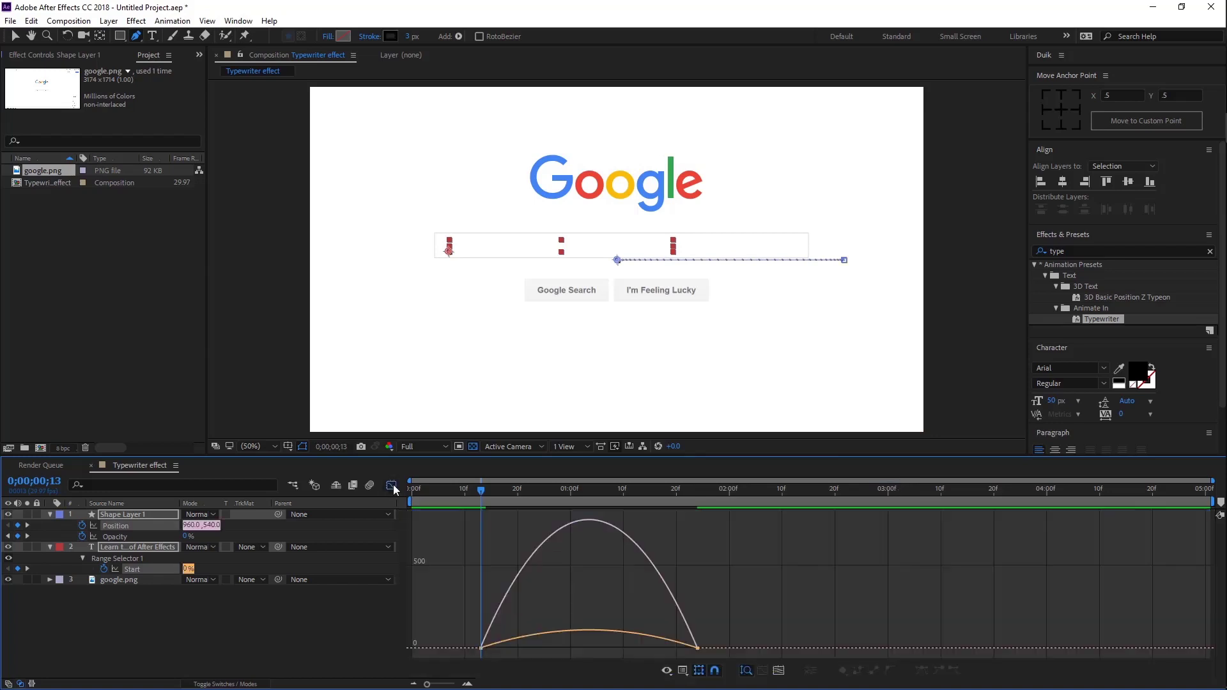
{"action": "key", "text": "v"}
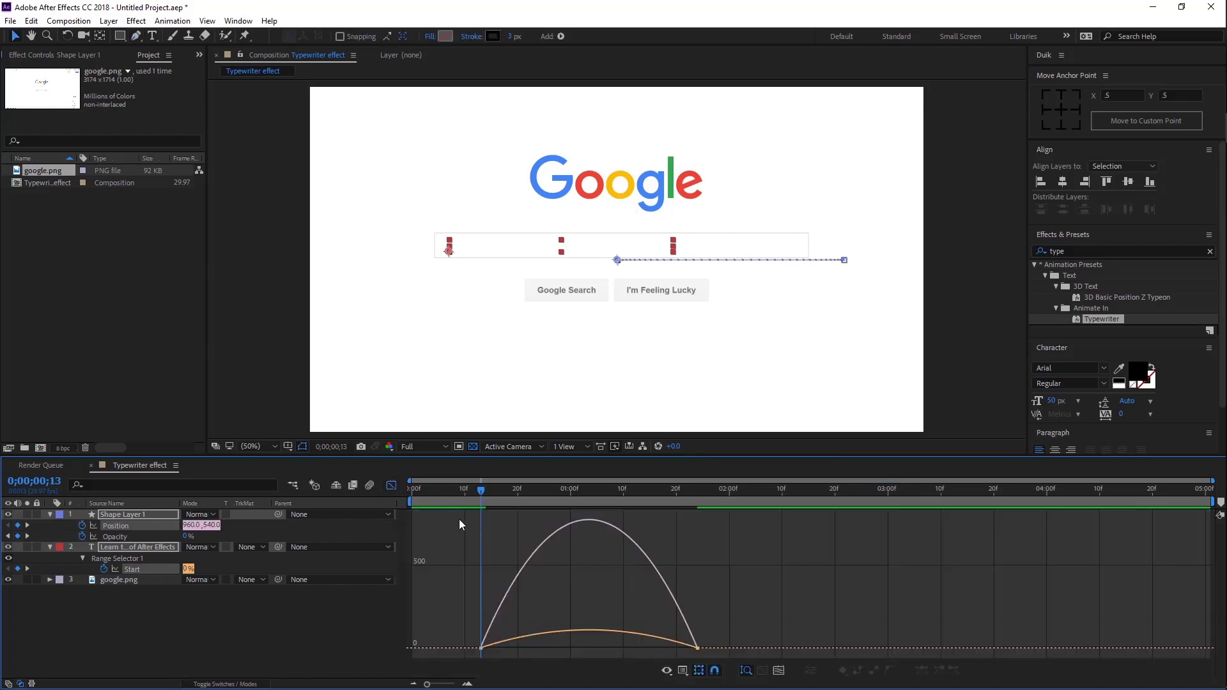
{"action": "left_click_drag", "start_coordinate": [478, 577], "coordinate": [735, 654]}
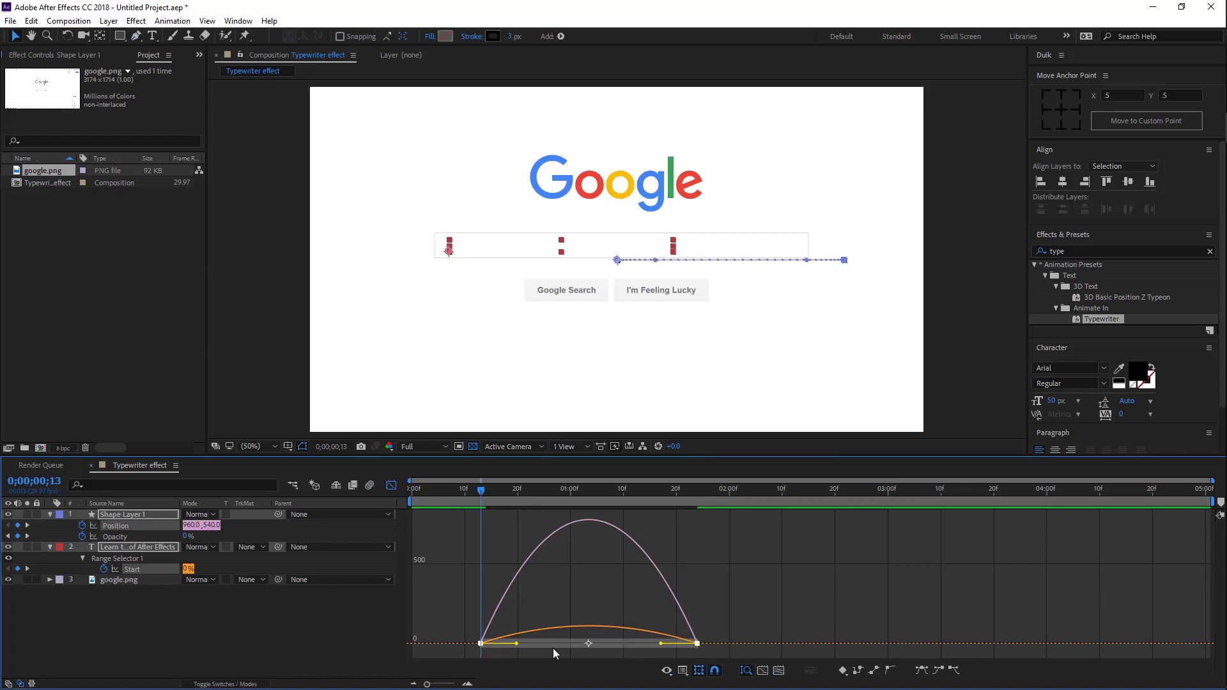
{"action": "left_click_drag", "start_coordinate": [516, 644], "coordinate": [531, 643]}
{"action": "left_click_drag", "start_coordinate": [661, 644], "coordinate": [646, 650]}
{"action": "key", "text": "space"}
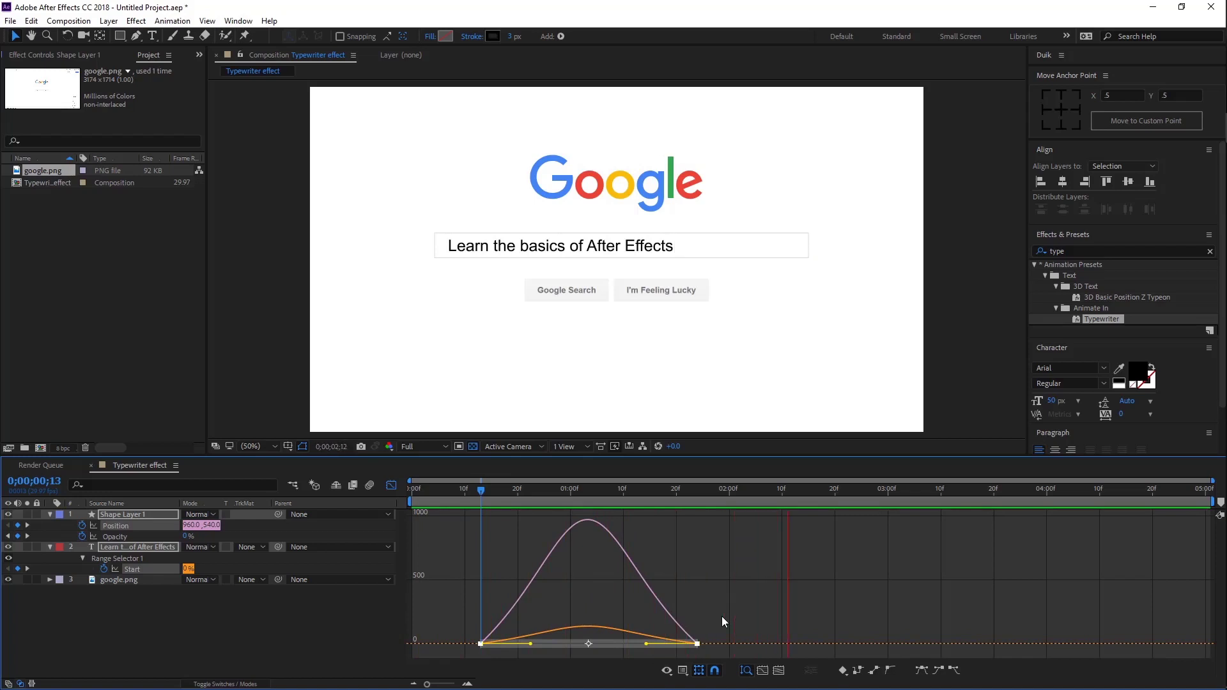
{"action": "key", "text": "space"}
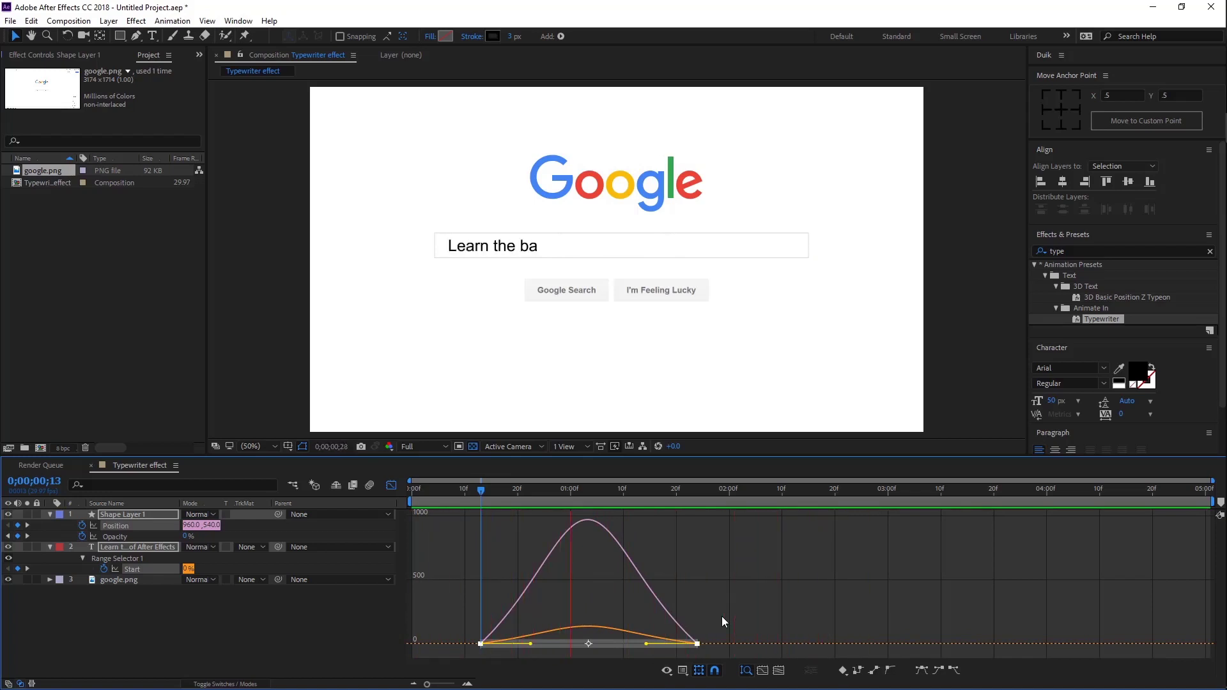